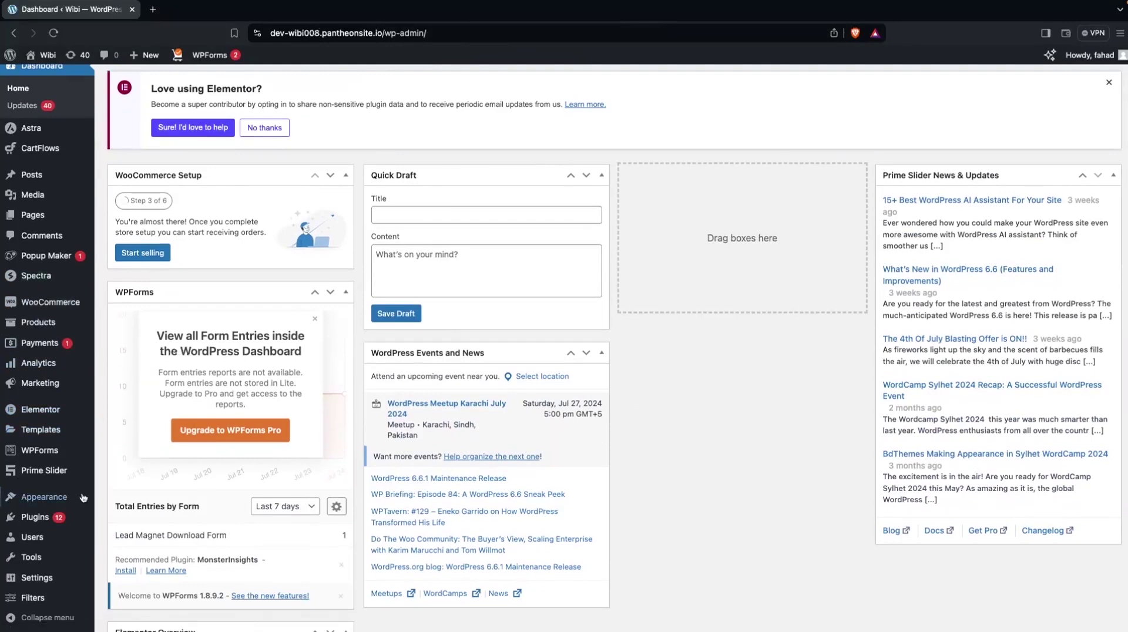
Step: Find the Checkout Field Editor (Checkout Manager) for WooCommerce plugin by ThemeHigh with the search "checkout field", then install and activate it
mouse_move(56, 520)
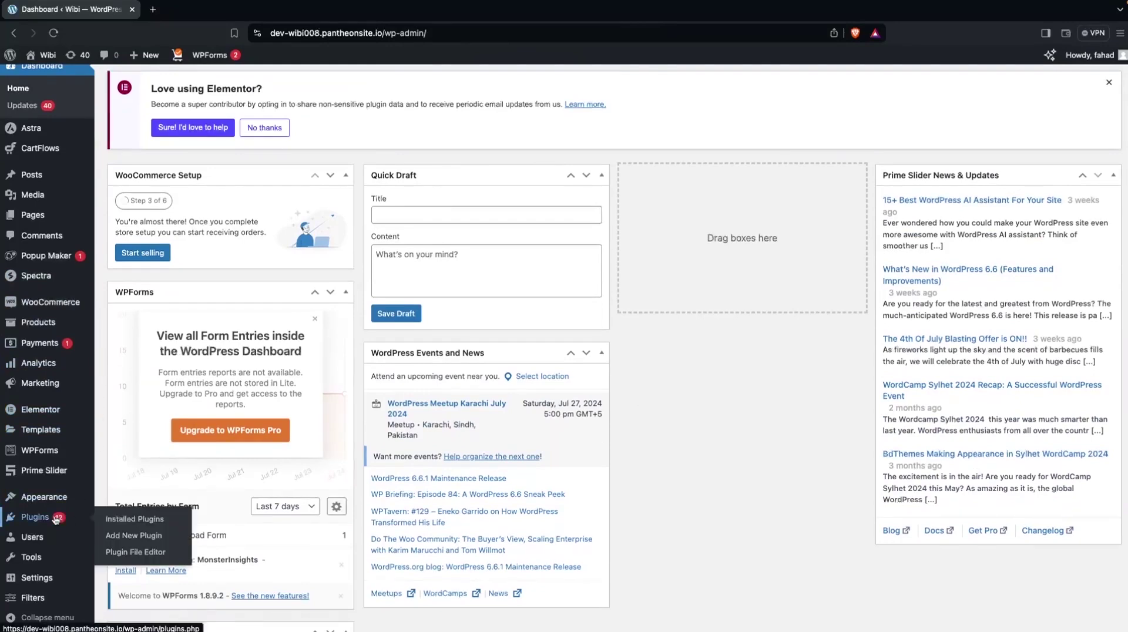
left_click(147, 536)
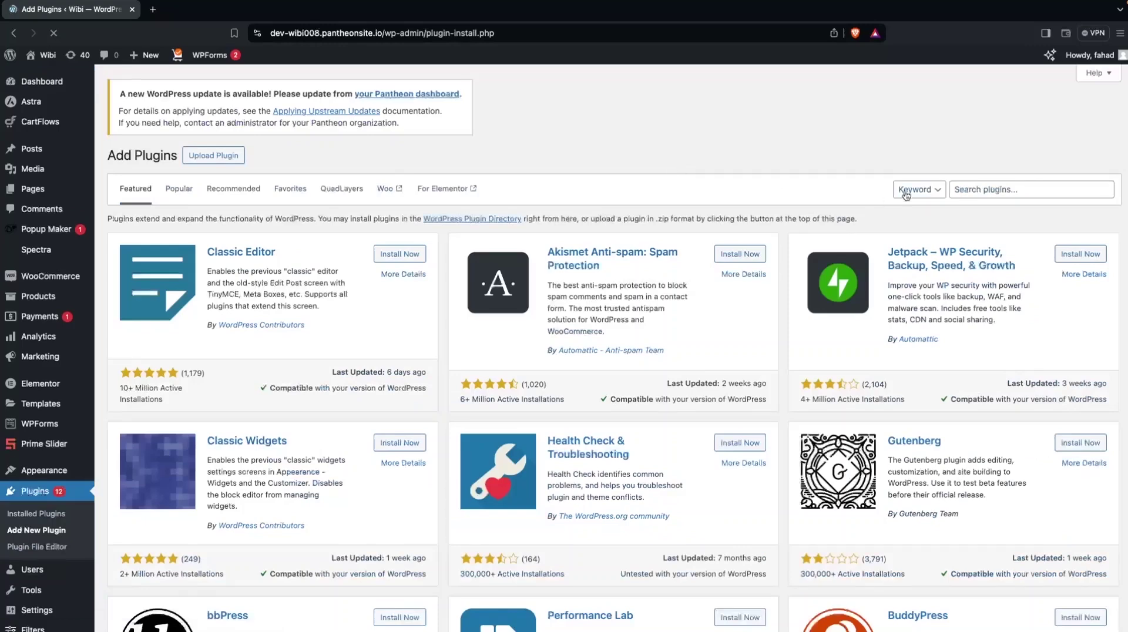
left_click(982, 188)
type("checkout field")
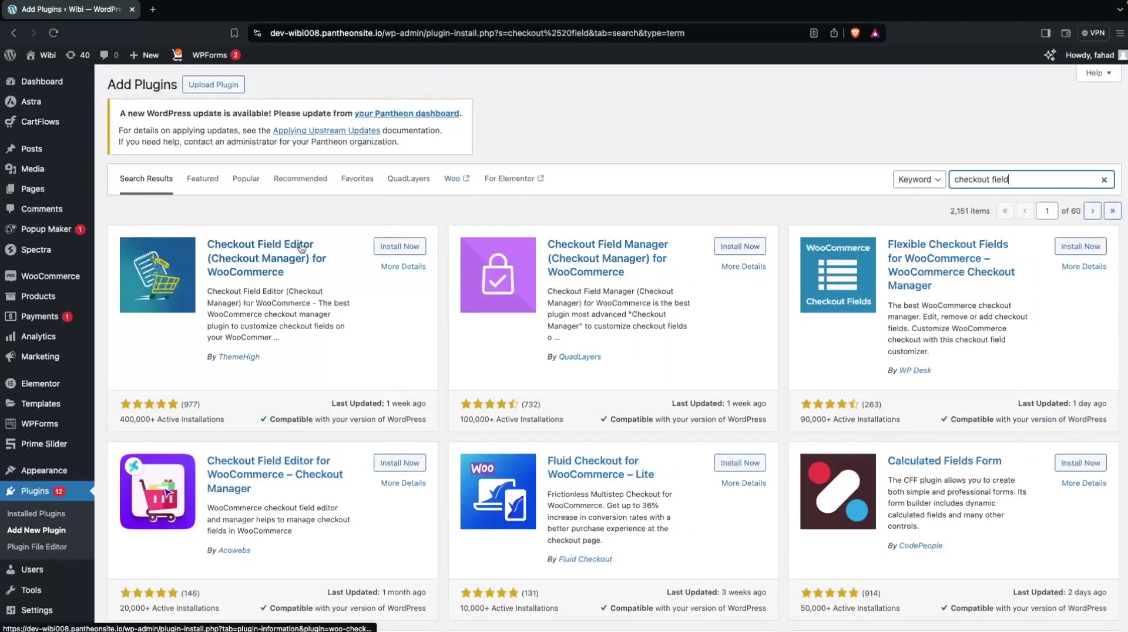
left_click(393, 246)
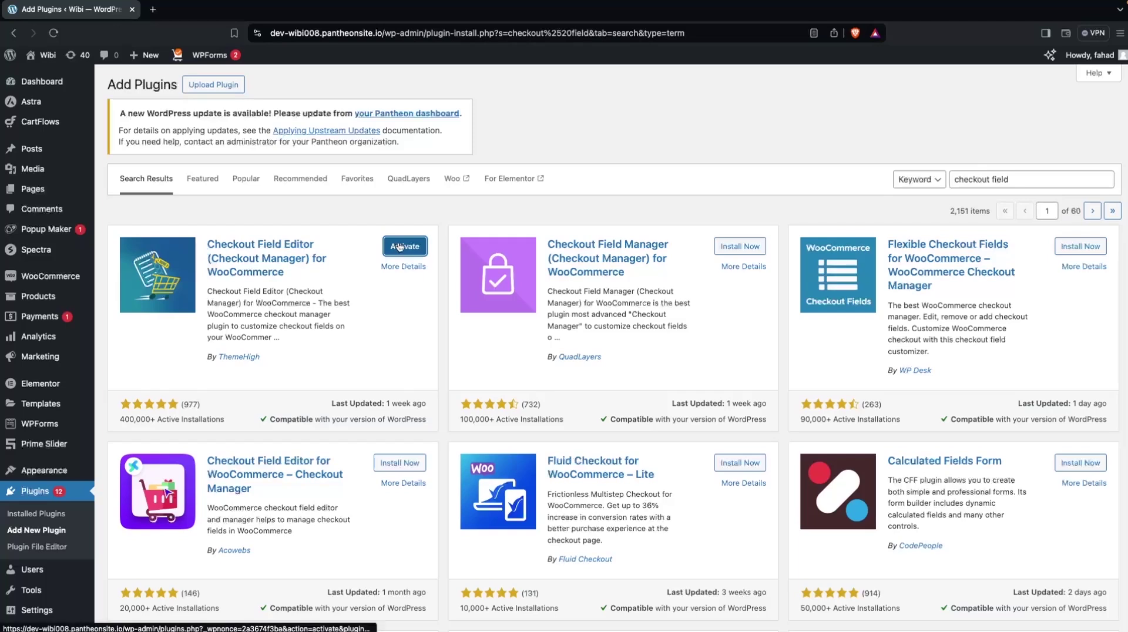
left_click(421, 247)
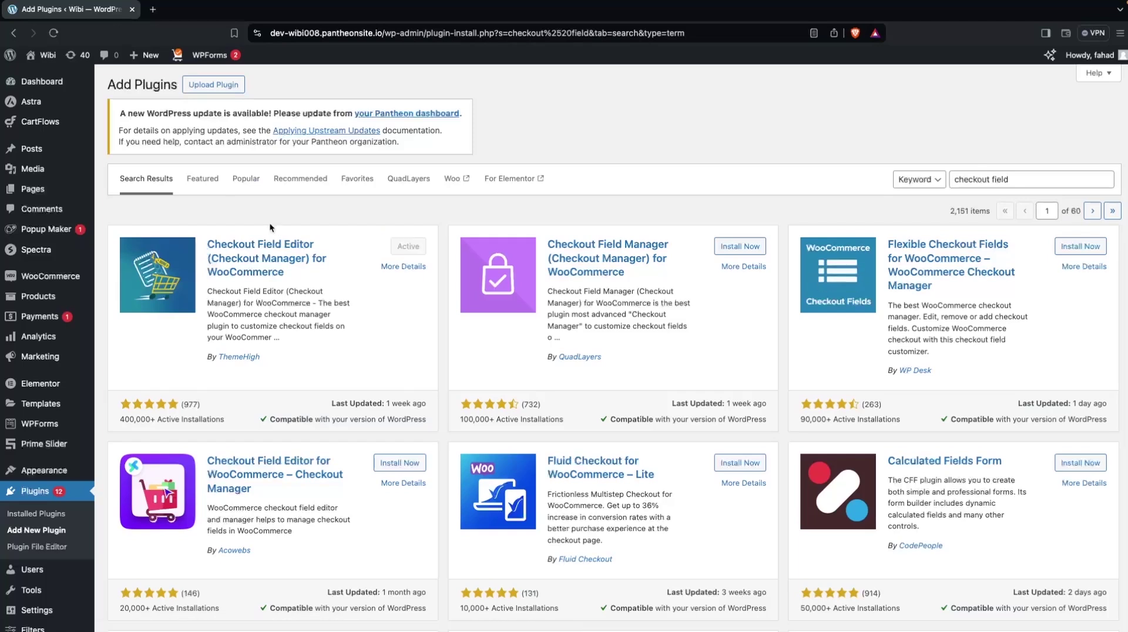
left_click(54, 33)
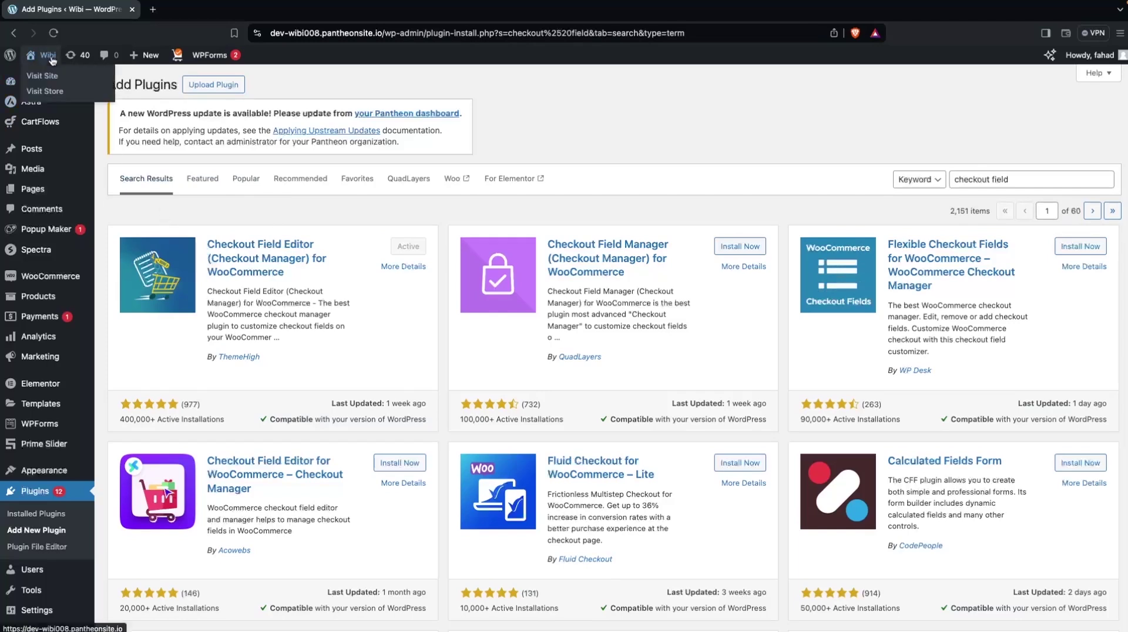
Step: Open the store in a new tab, proceed from the cart to checkout, and review the default billing fields
middle_click(62, 93)
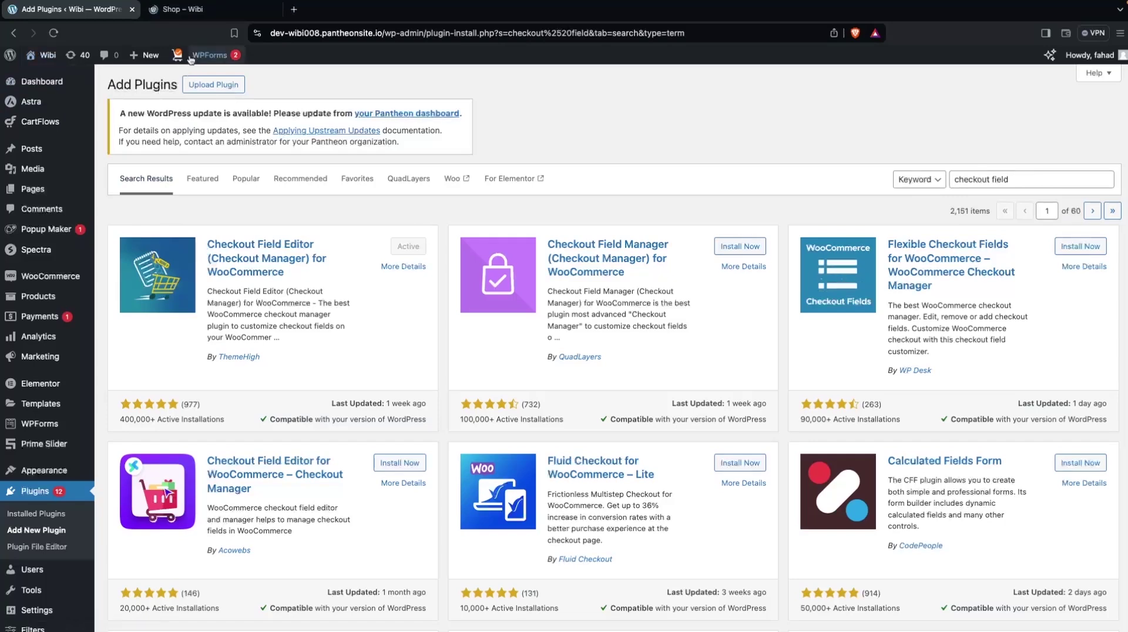
left_click(206, 10)
left_click(1056, 119)
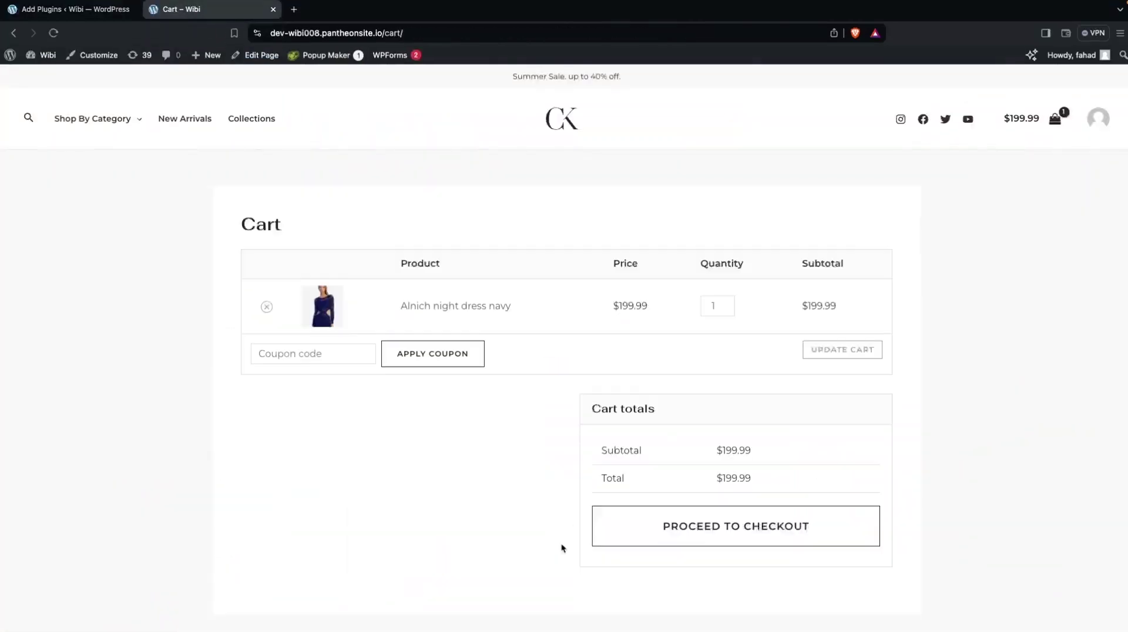
left_click(706, 536)
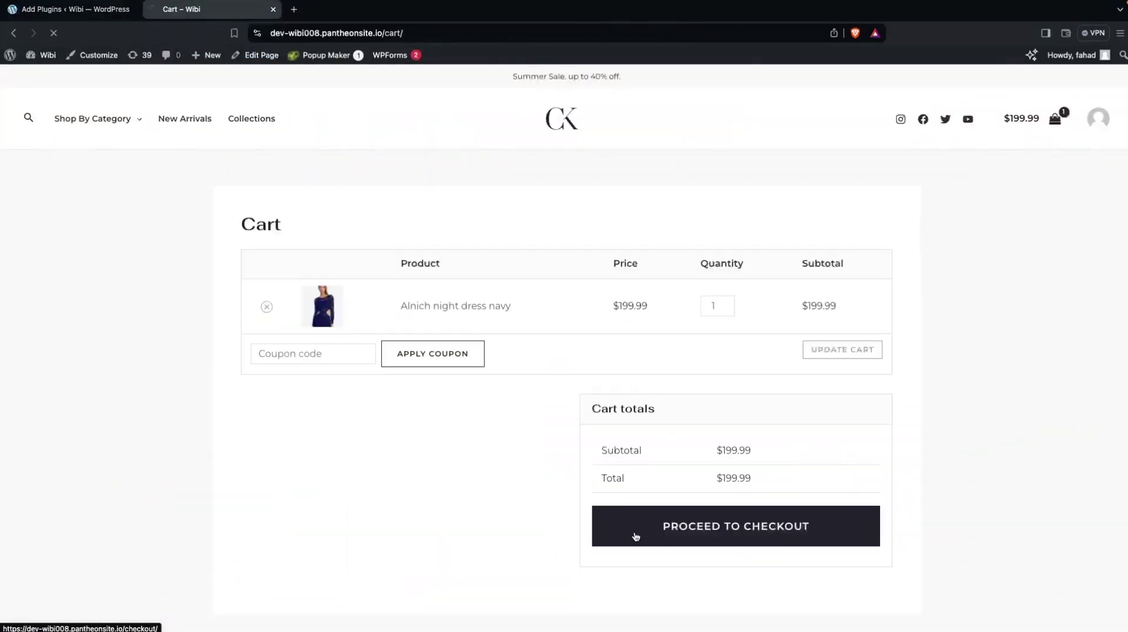
scroll(418, 432, "down", 4)
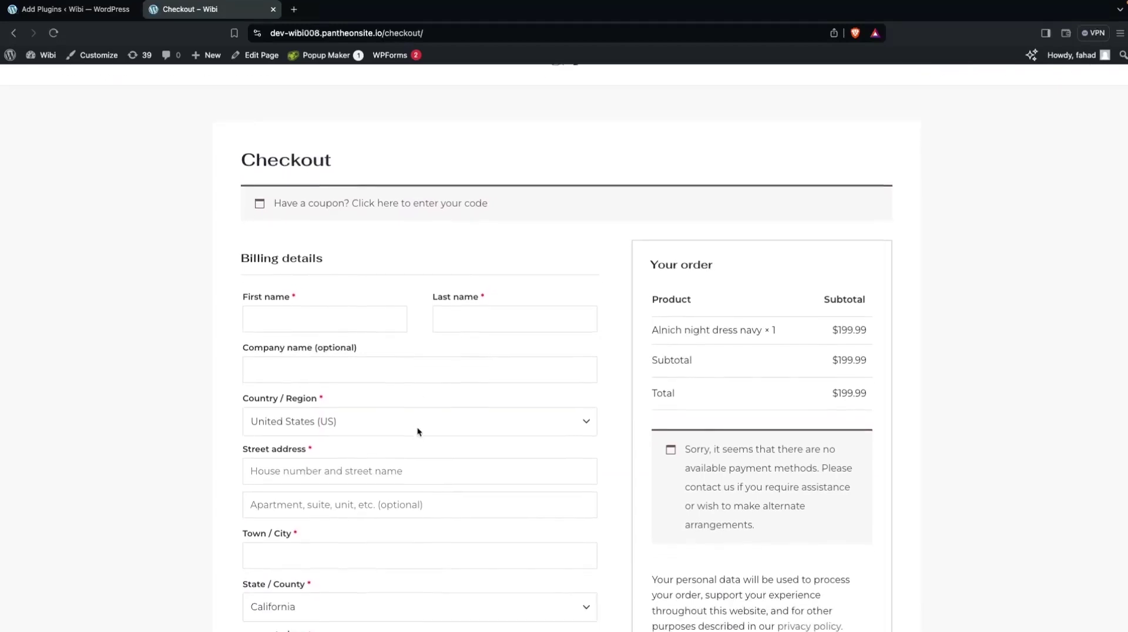
scroll(418, 432, "down", 1)
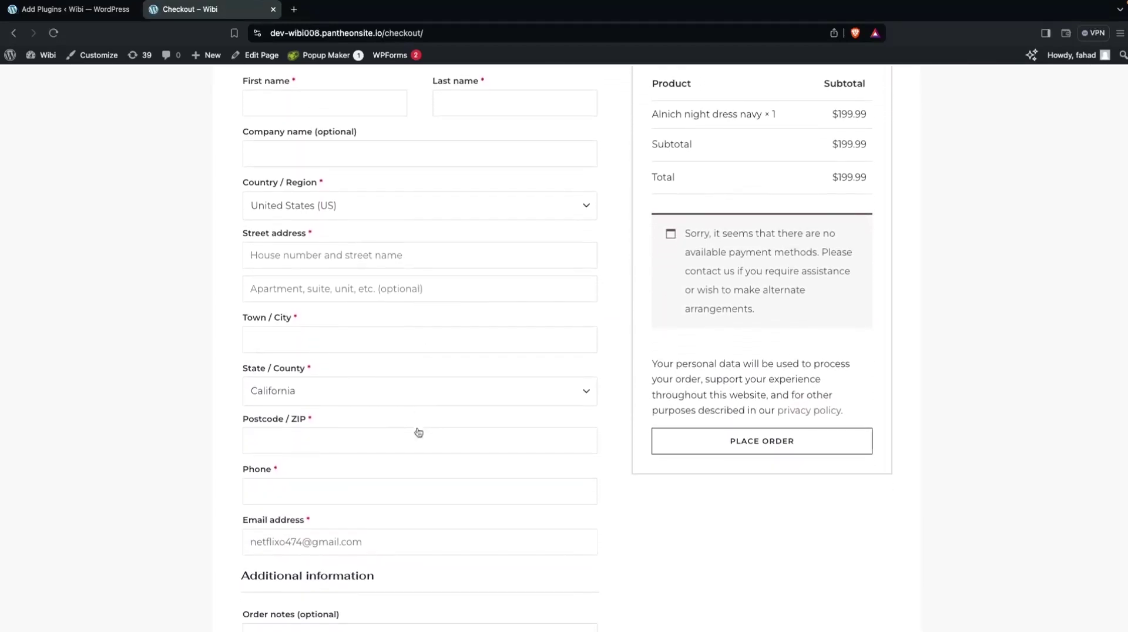
Step: Return to the WordPress admin and open WooCommerce's Checkout Form editor at the billing fields list
left_click(92, 19)
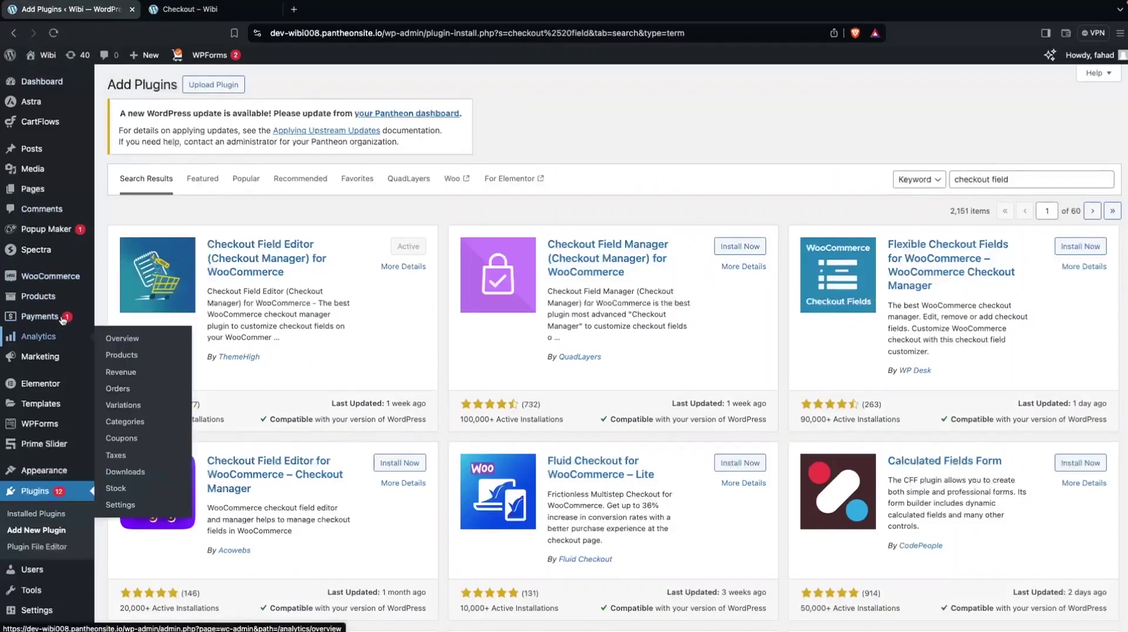
mouse_move(68, 283)
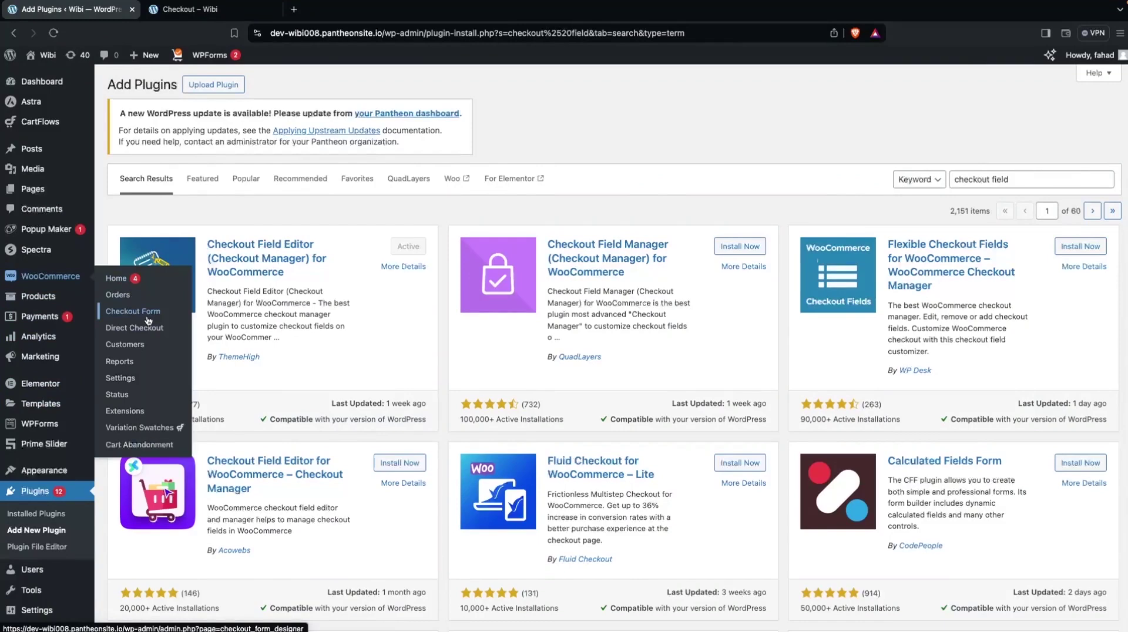
left_click(175, 318)
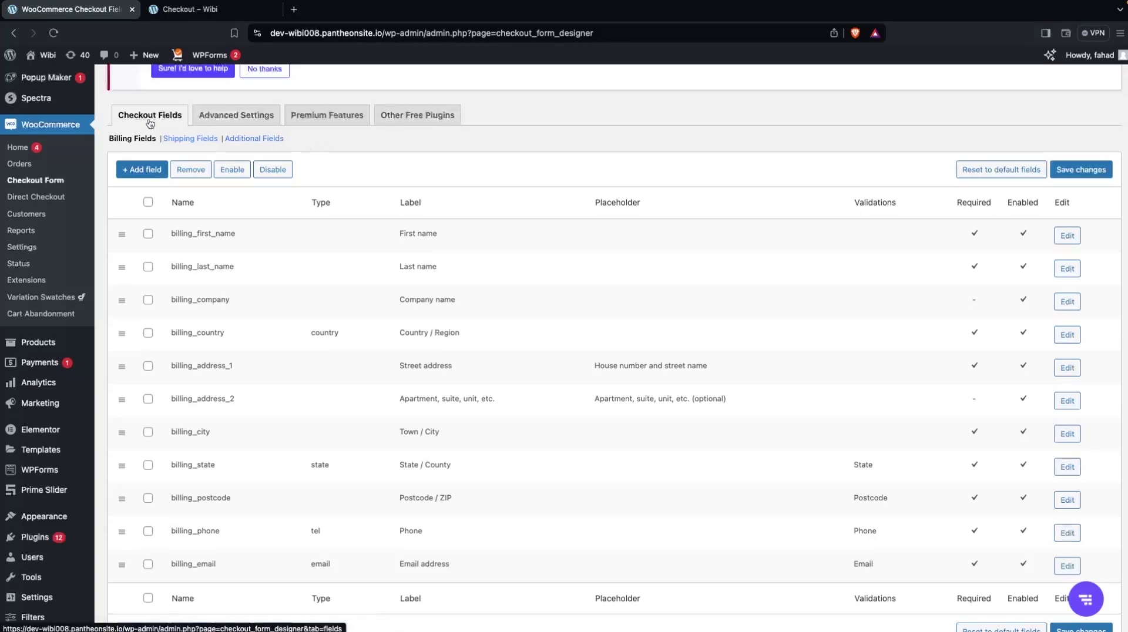
scroll(164, 176, "down", 2)
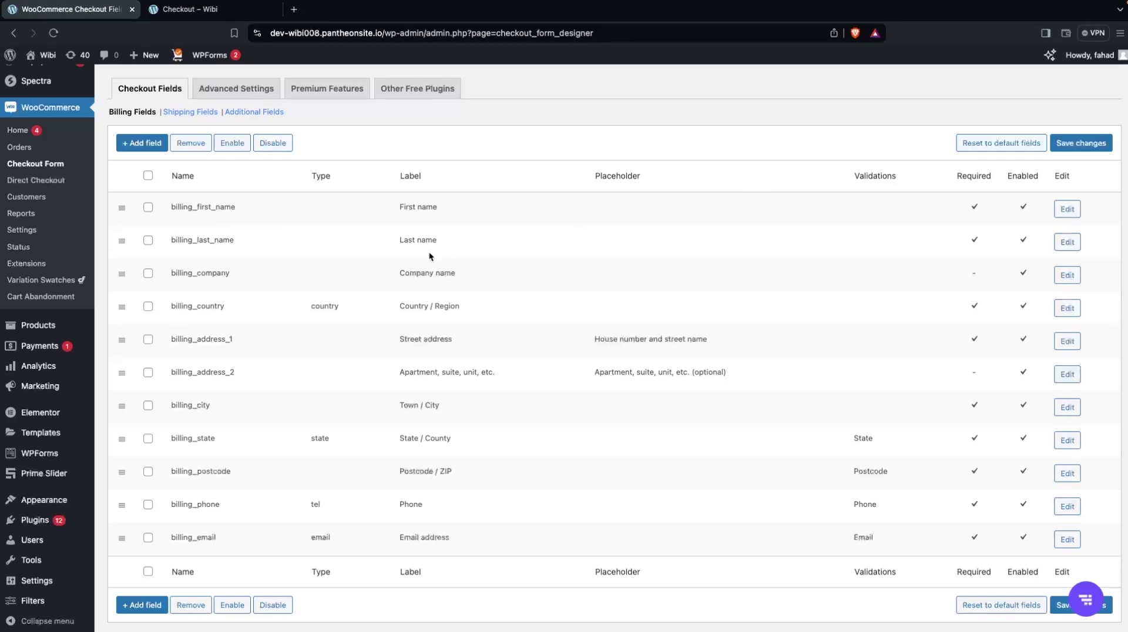
Step: Set the billing_first_name field's placeholder to "Enter your first name" and save the field
left_click(1069, 212)
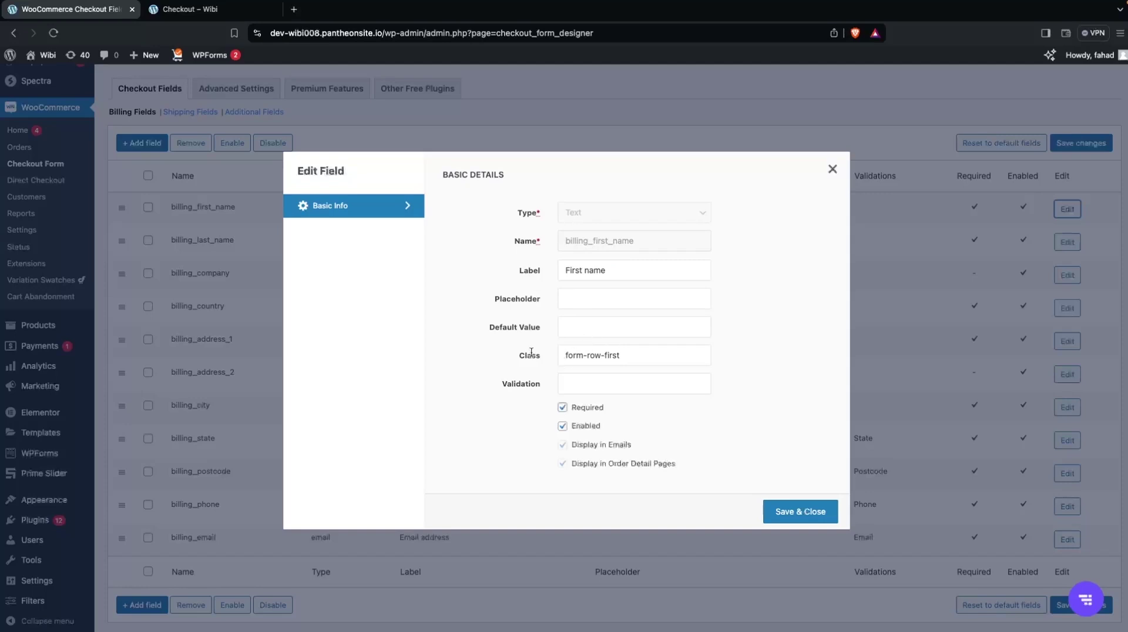
left_click(609, 379)
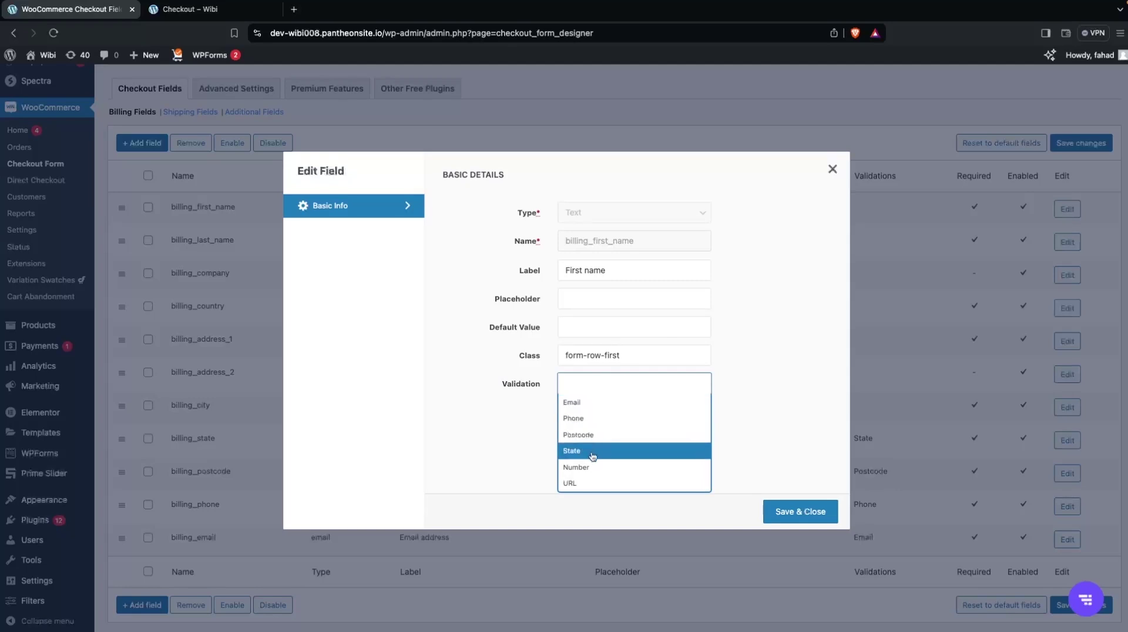
left_click(486, 449)
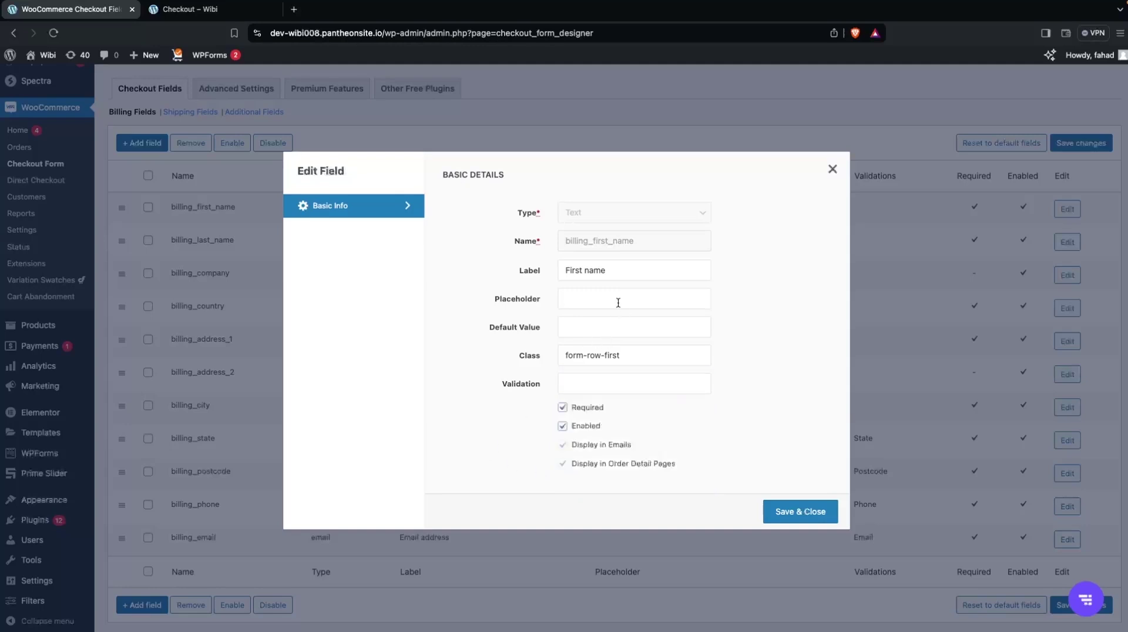
type("Enter your first name")
key("Left")
key("Left")
key("Left")
key("Left")
left_click(785, 509)
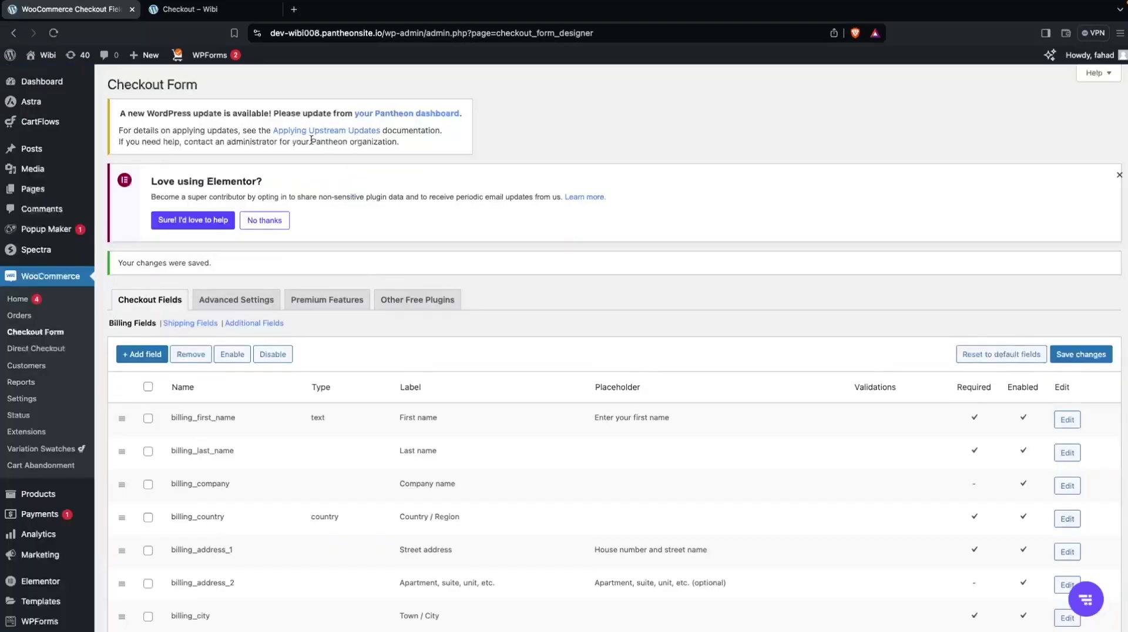
Step: Reload the store's checkout page to check the First name field's placeholder
left_click(214, 9)
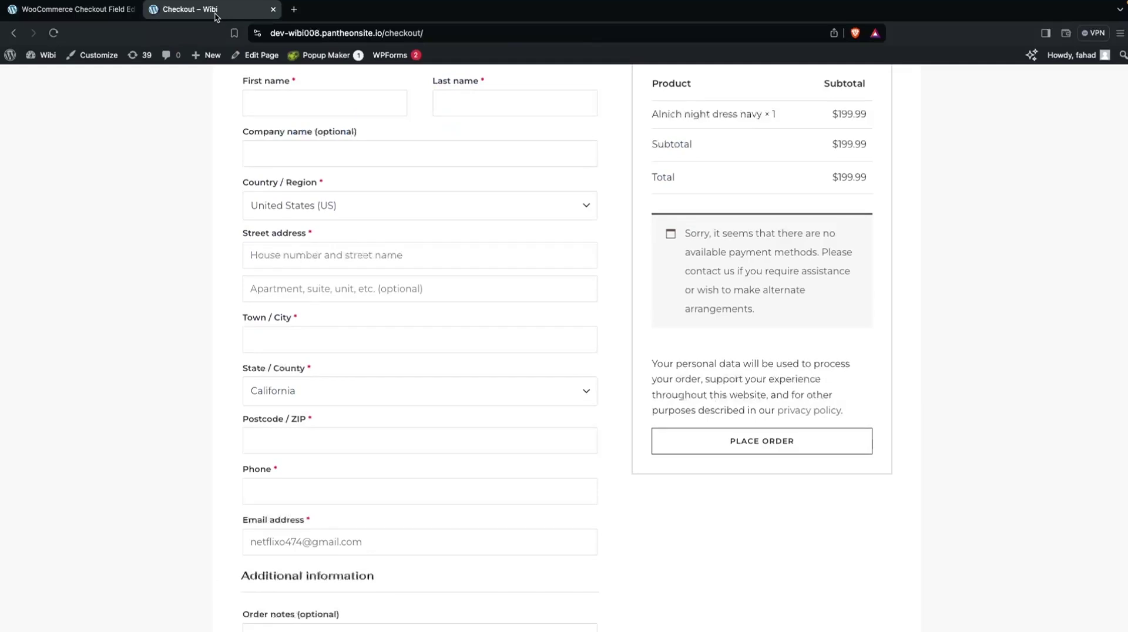
scroll(254, 217, "up", 2)
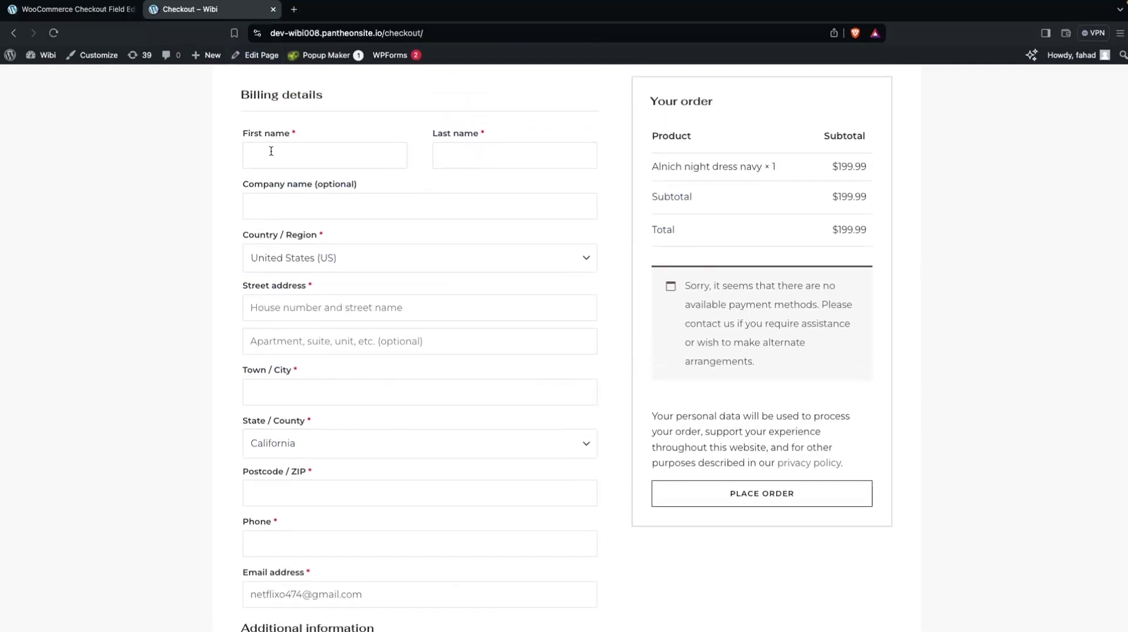
left_click(54, 33)
Step: Disable the billing_company and billing_country fields in the checkout form editor and save the changes
left_click(77, 8)
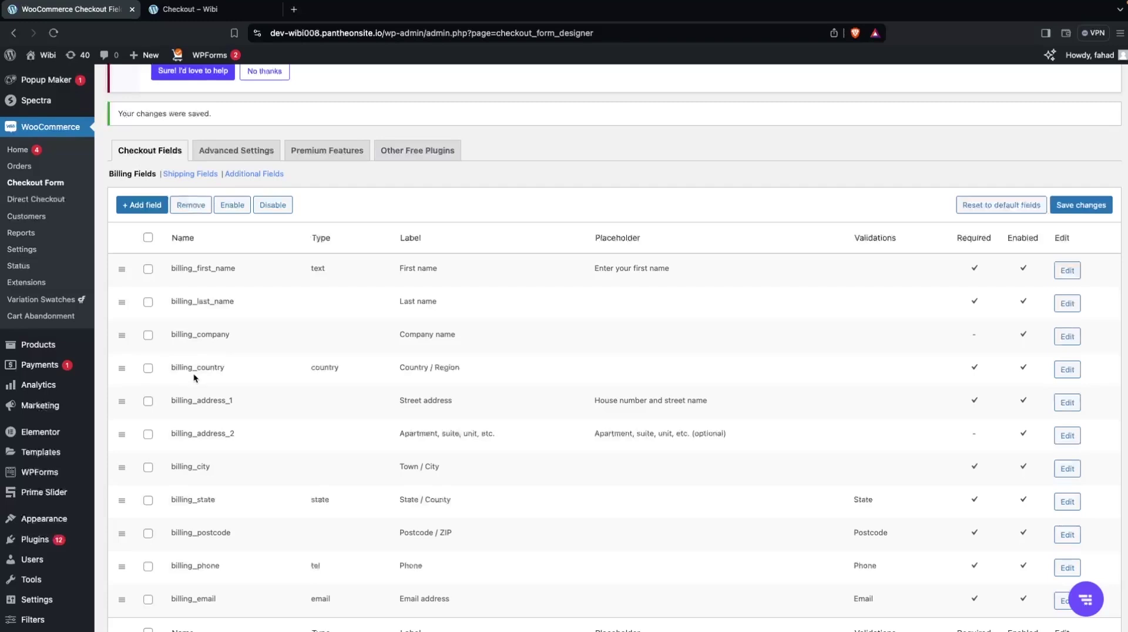
left_click(148, 335)
left_click(148, 368)
left_click(274, 206)
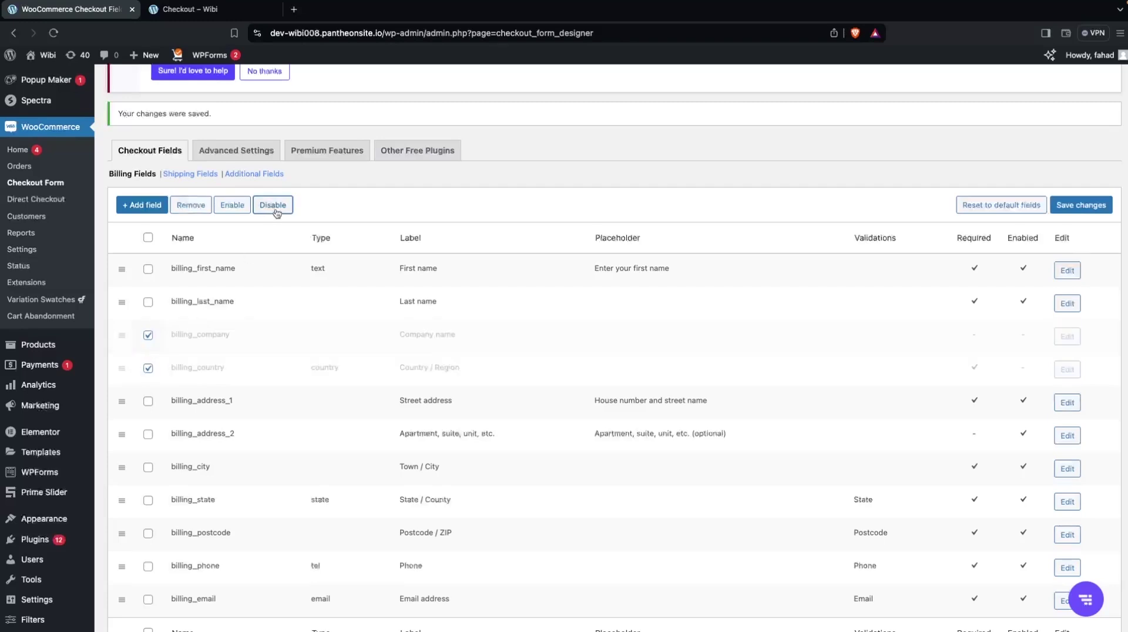
left_click(1068, 206)
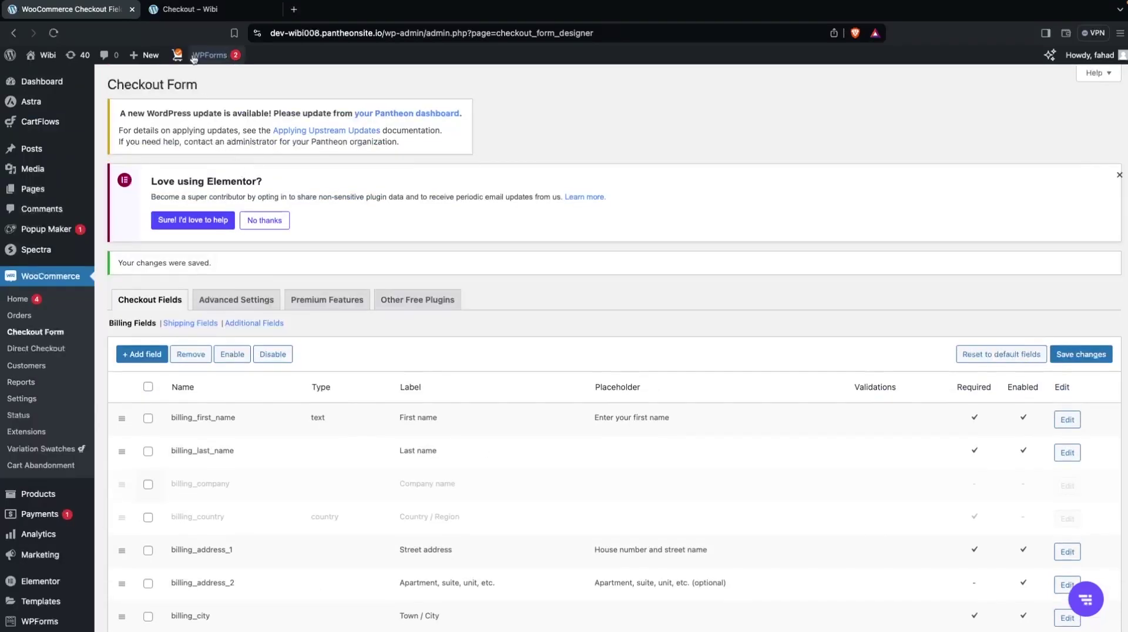
Step: Refresh the store's checkout page and check whether the company name and country fields are still shown
left_click(196, 18)
scroll(252, 229, "up", 1)
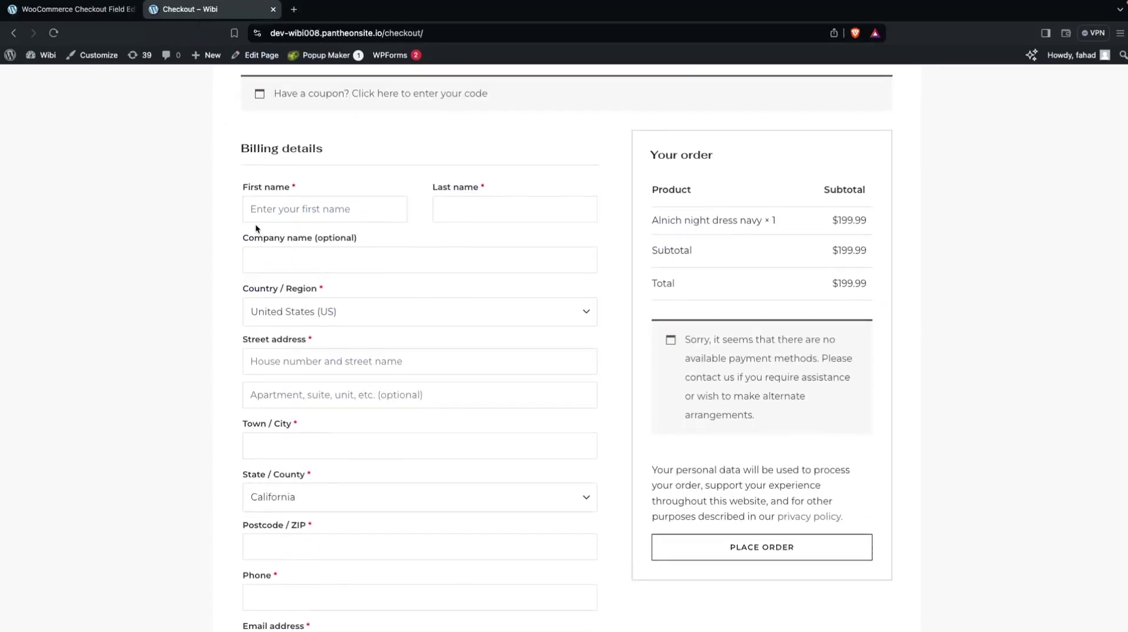
scroll(250, 251, "up", 1)
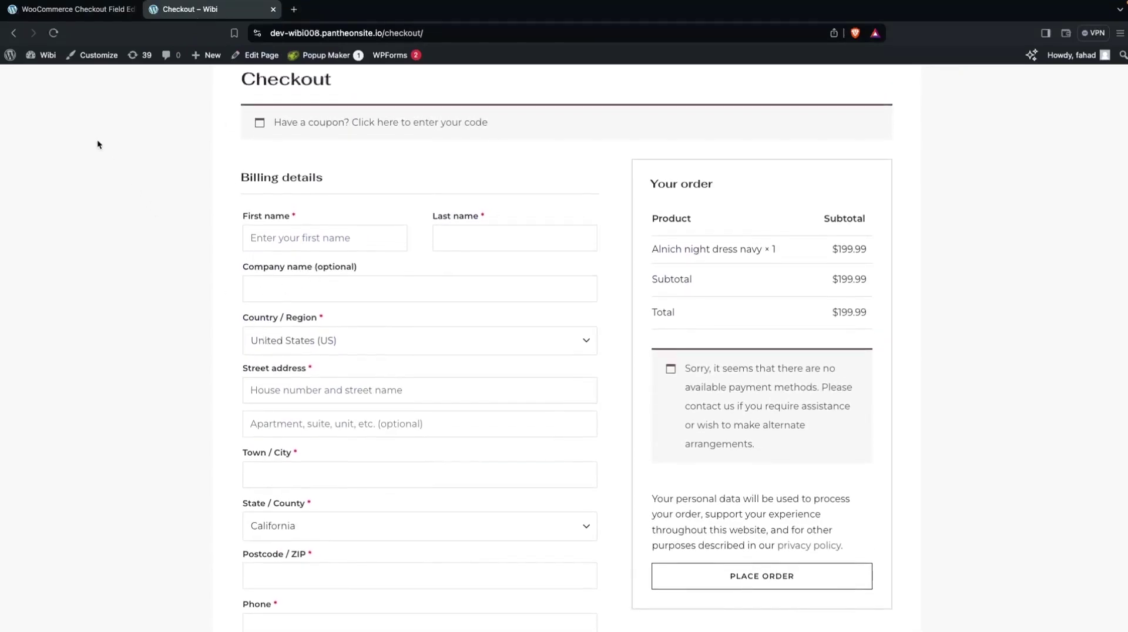
key("super+r")
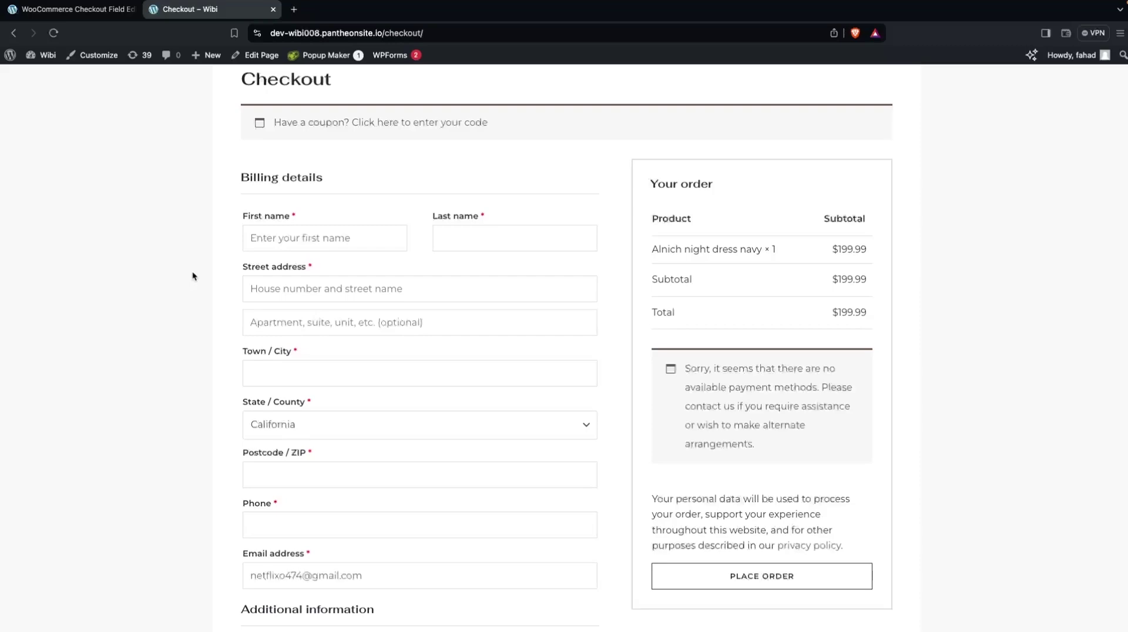
Step: Make the billing_email field not required in the checkout form editor and save the changes
left_click(76, 9)
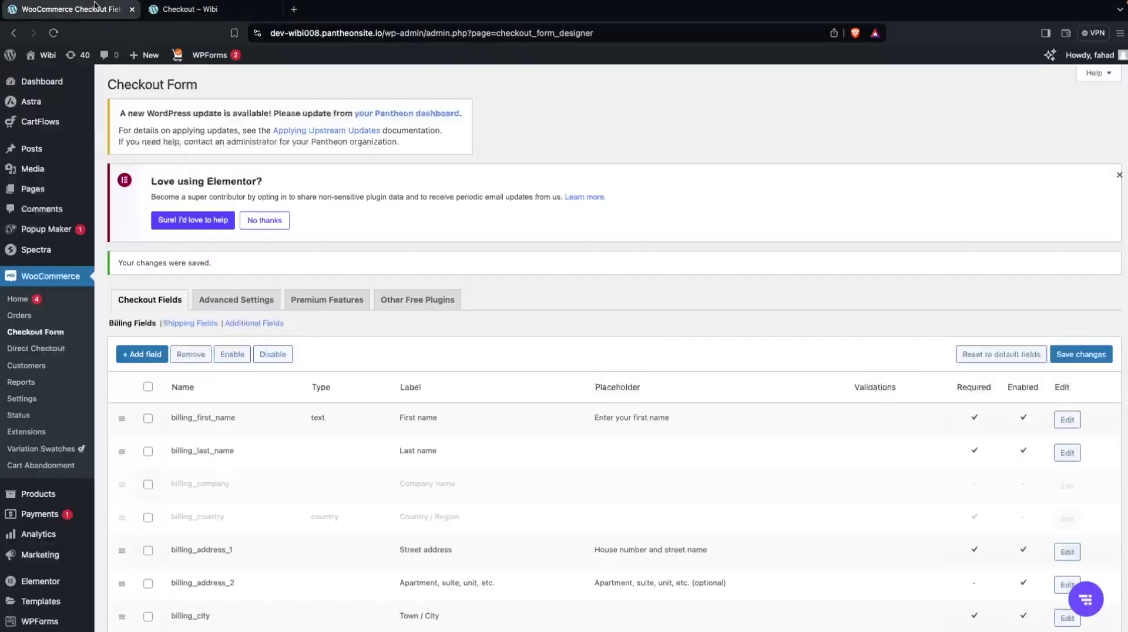
scroll(270, 470, "down", 5)
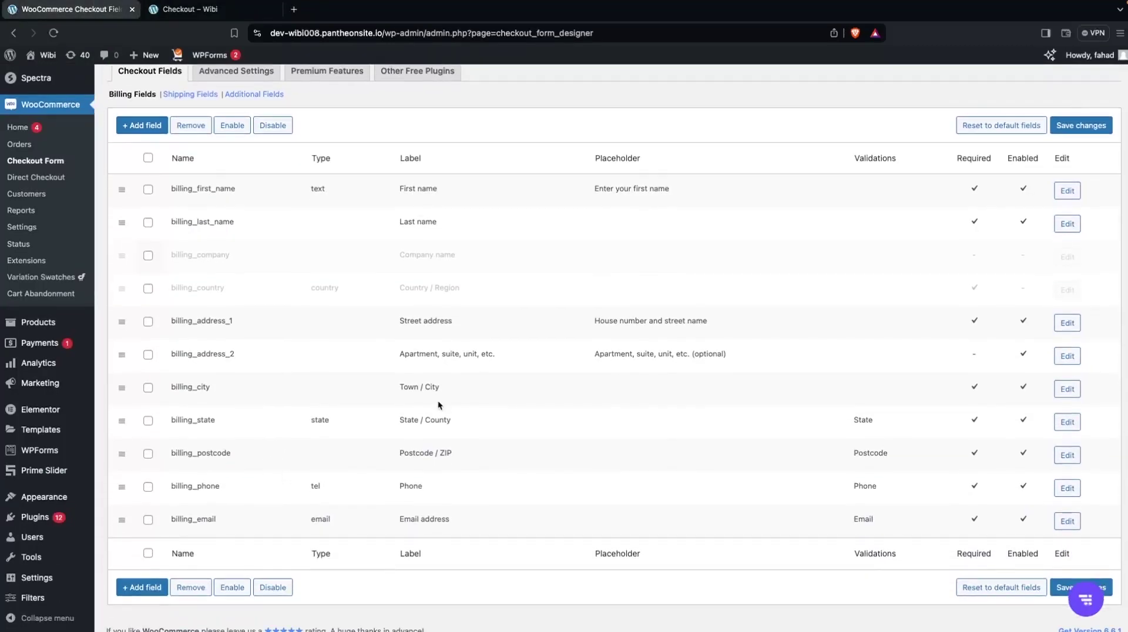
scroll(282, 327, "down", 1)
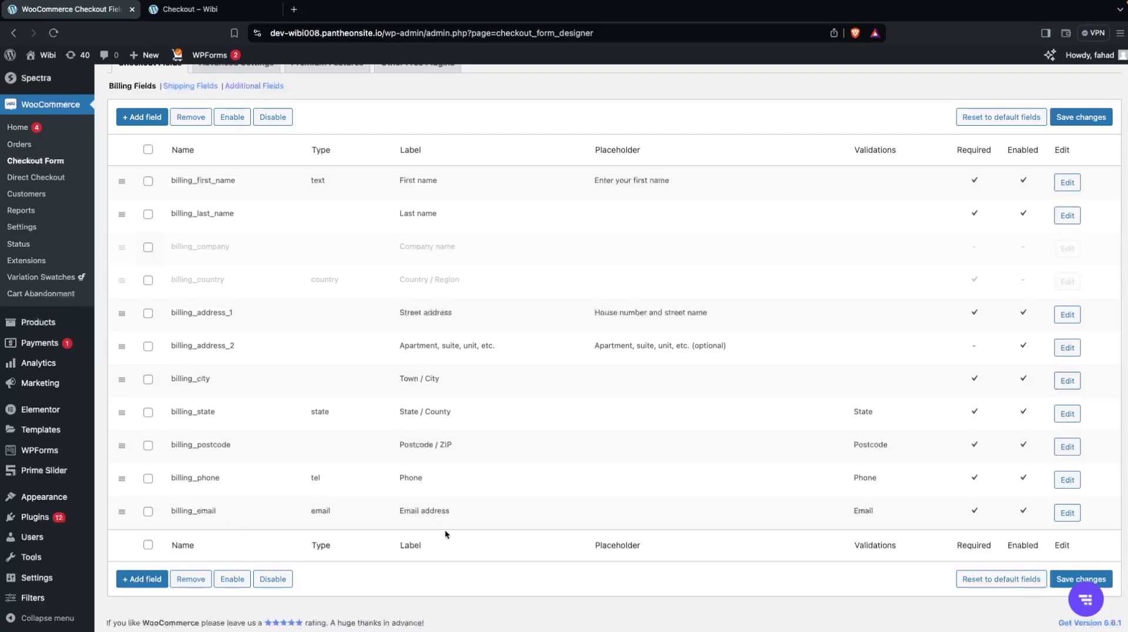
left_click(1066, 513)
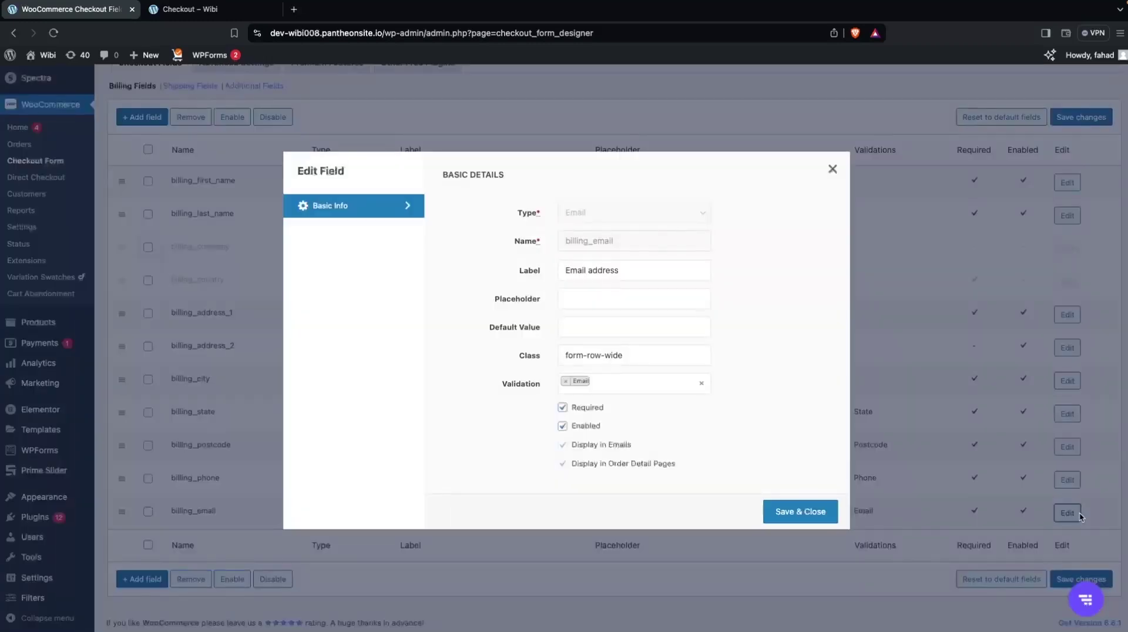
left_click(563, 407)
left_click(779, 518)
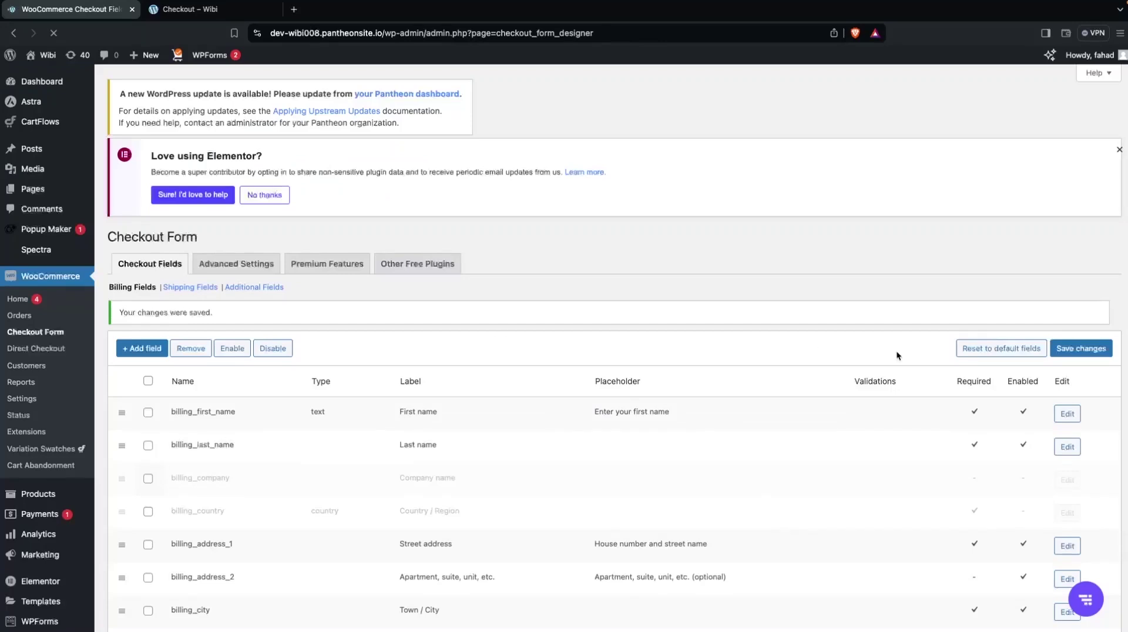
left_click(1069, 352)
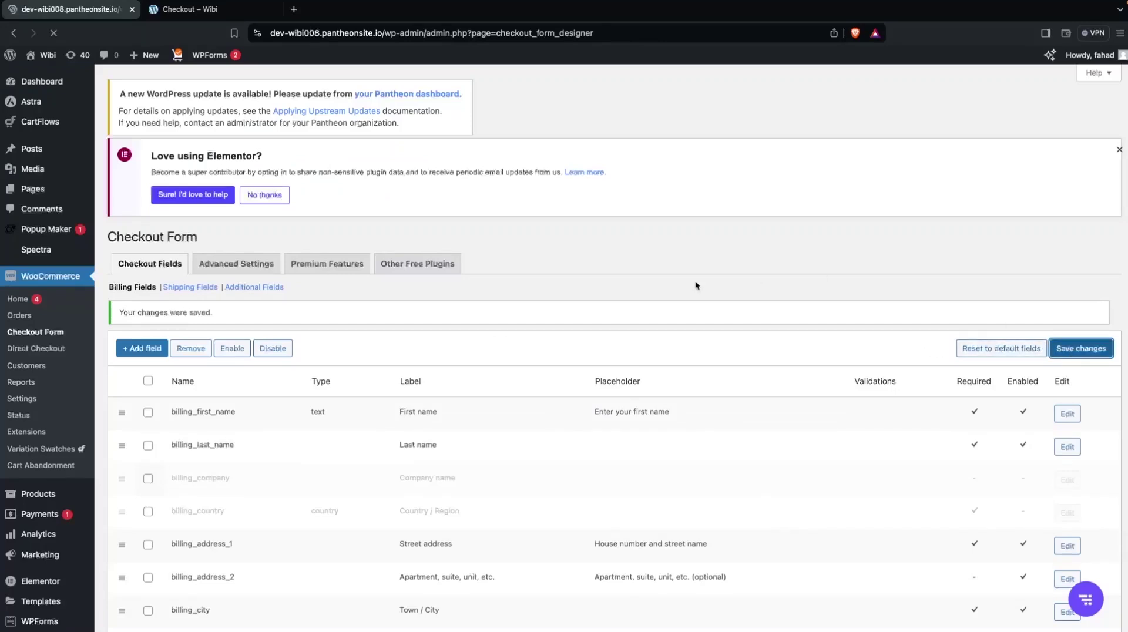
Step: Reload the store's checkout page and check whether the Email address field is marked optional
left_click(190, 9)
left_click(53, 33)
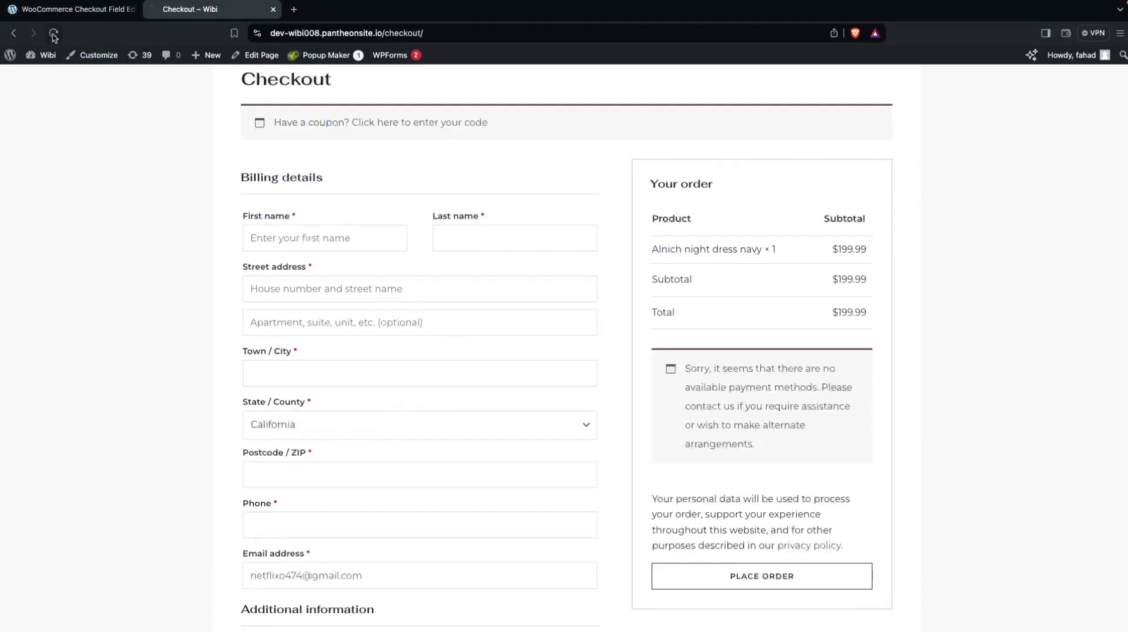
scroll(327, 438, "down", 2)
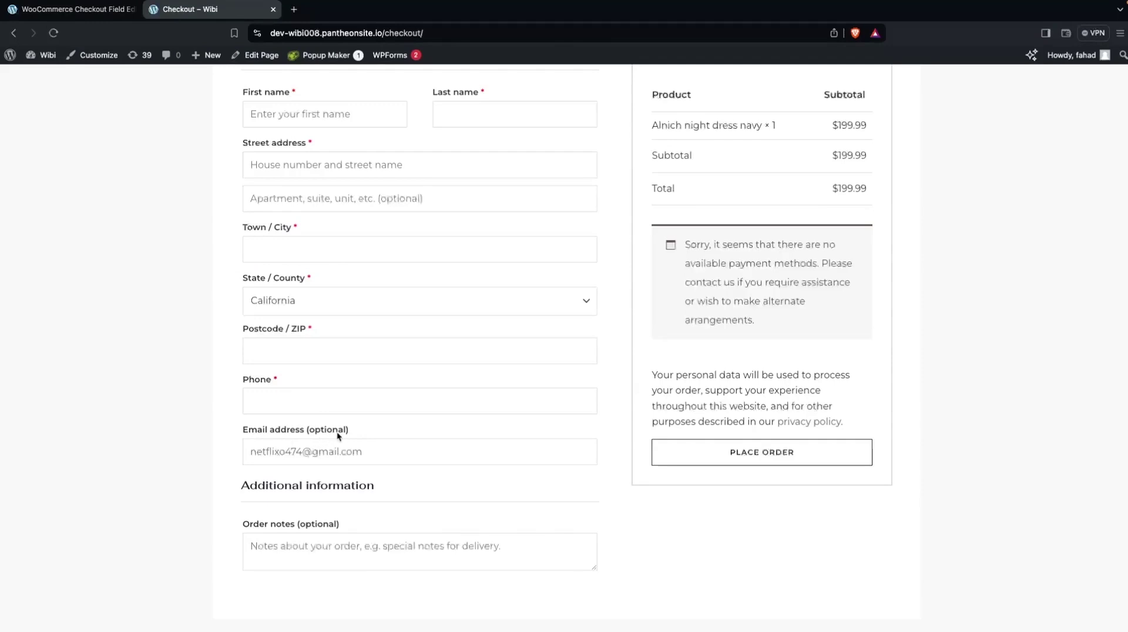
Step: Compare the billing fields listed in the checkout form editor with those on the store's checkout page
left_click(97, 18)
scroll(319, 394, "down", 5)
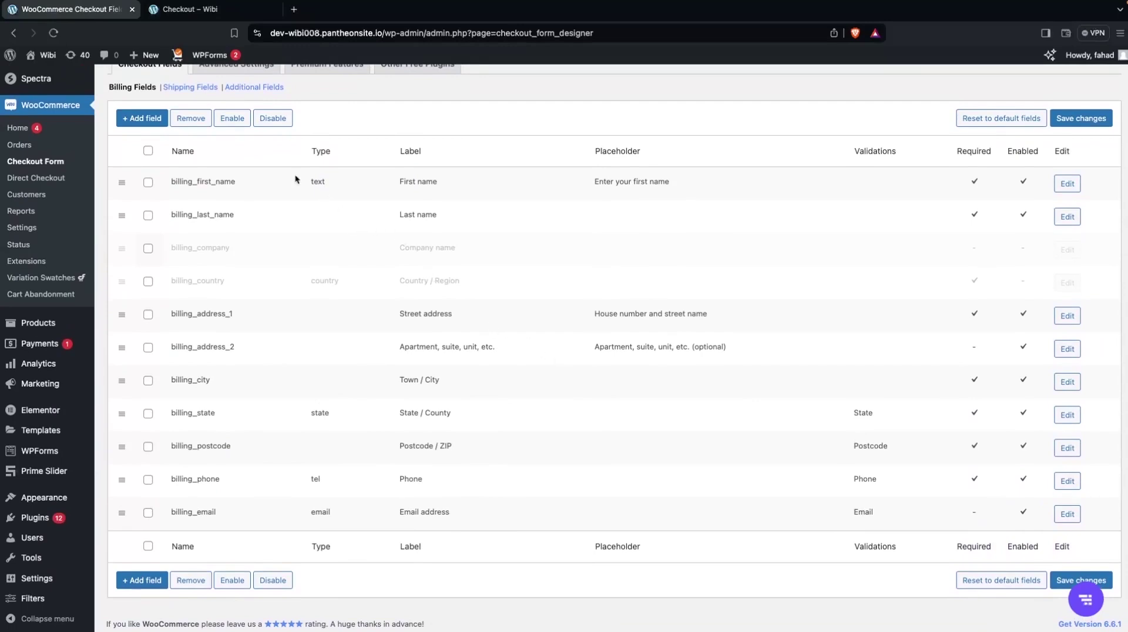
left_click(203, 11)
scroll(255, 156, "up", 3)
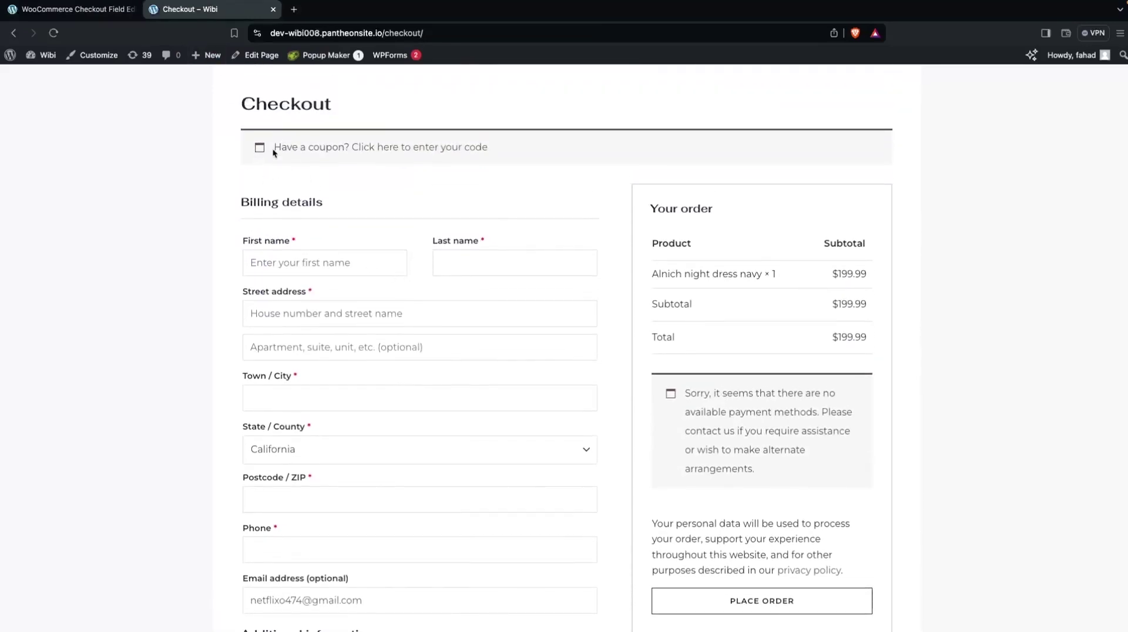
Step: Set the class of the billing_first_name field to form-row in the checkout form editor and save the field
left_click(76, 9)
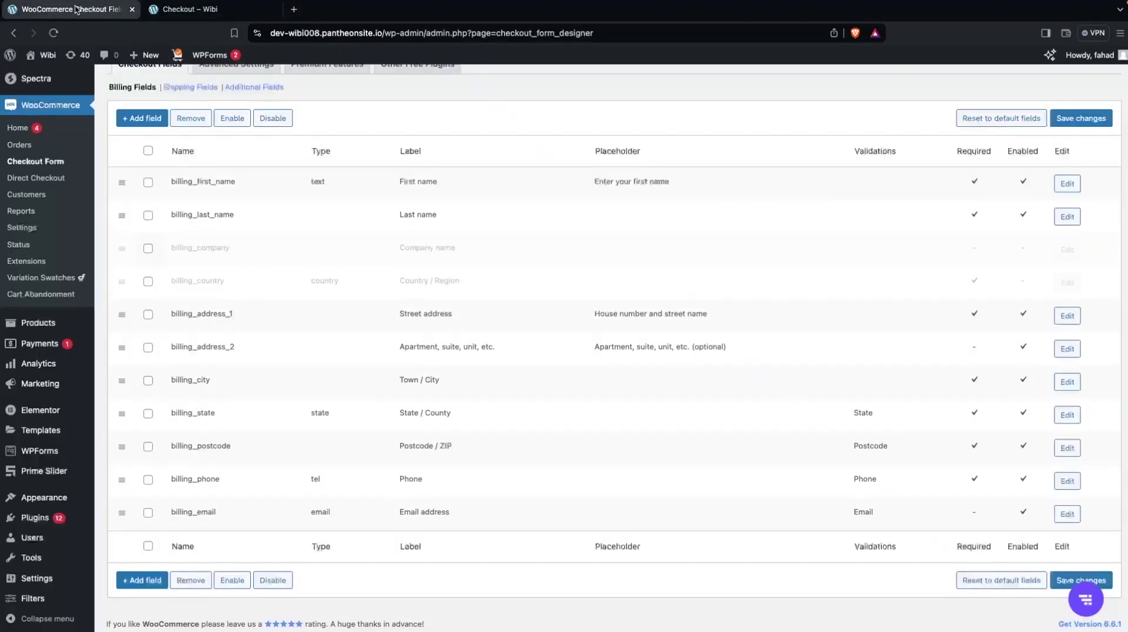
left_click(1068, 184)
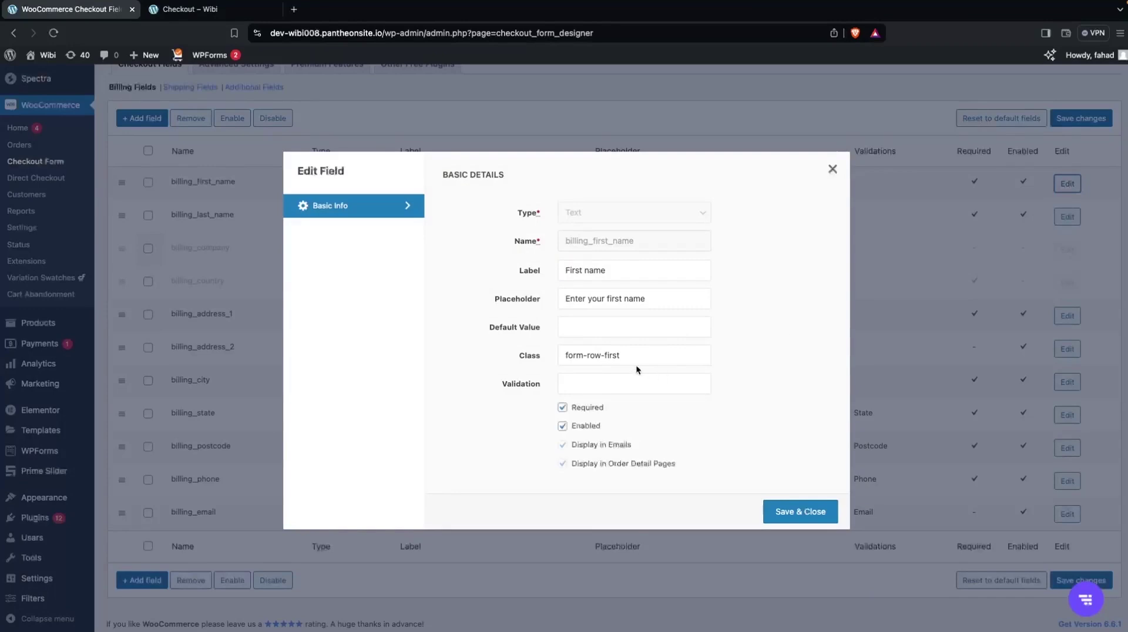
left_click(634, 351)
key("BackSpace")
key("BackSpace")
key("BackSpace")
left_click(798, 517)
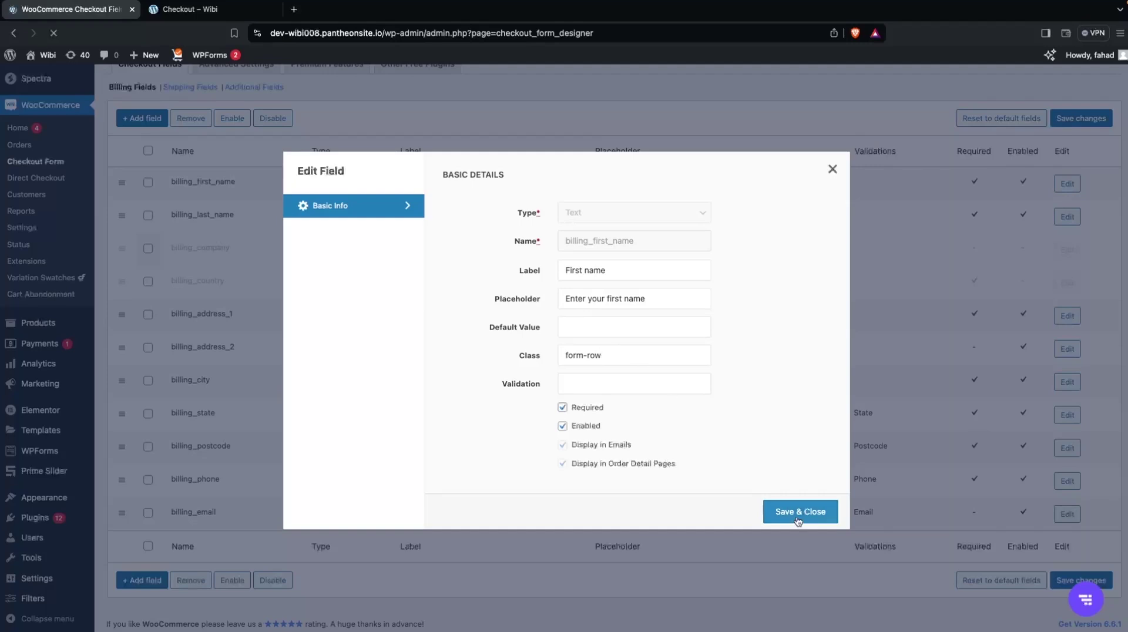
Step: Set the class of the billing_last_name field to form-row and save the field
scroll(967, 408, "down", 1)
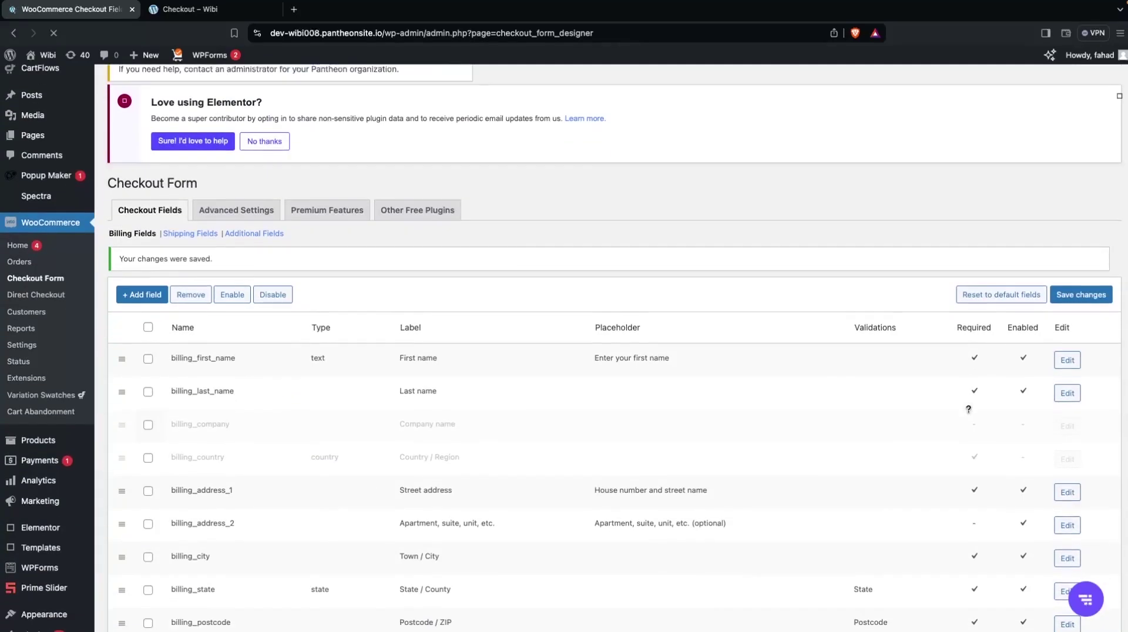
left_click(1068, 393)
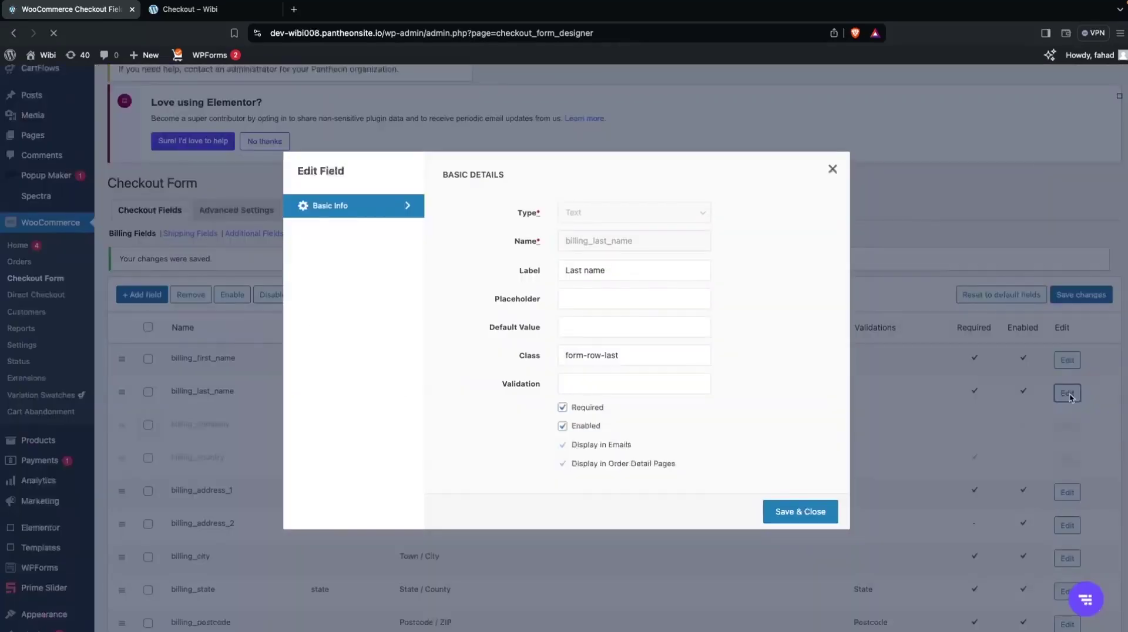
left_click(645, 356)
key("BackSpace")
key("BackSpace")
key("BackSpace")
key("BackSpace")
key("BackSpace")
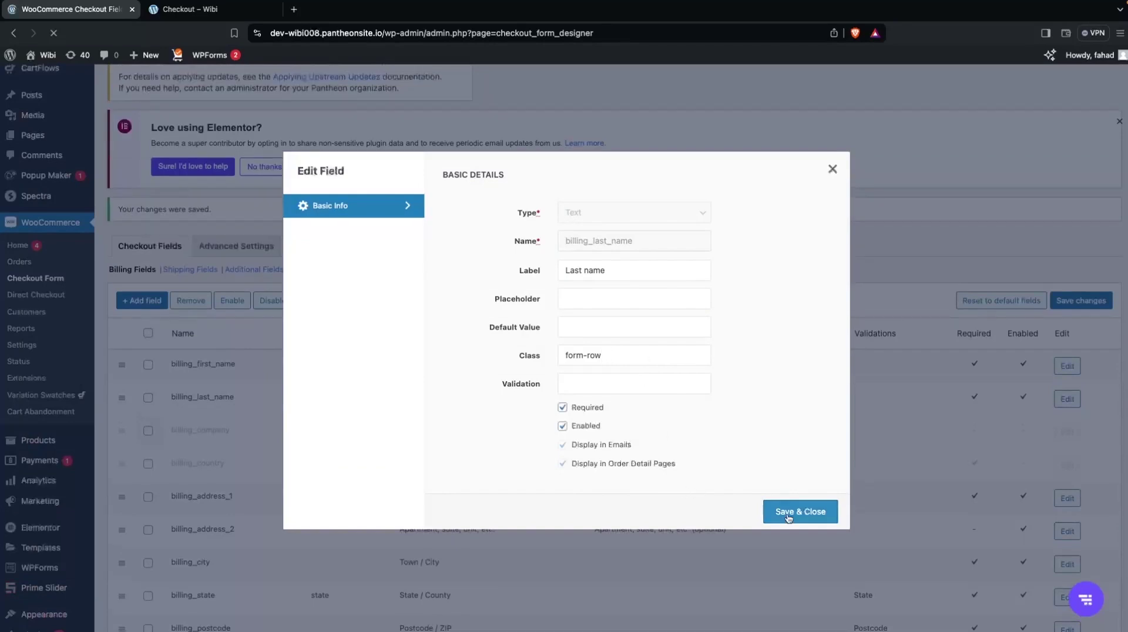
left_click(788, 518)
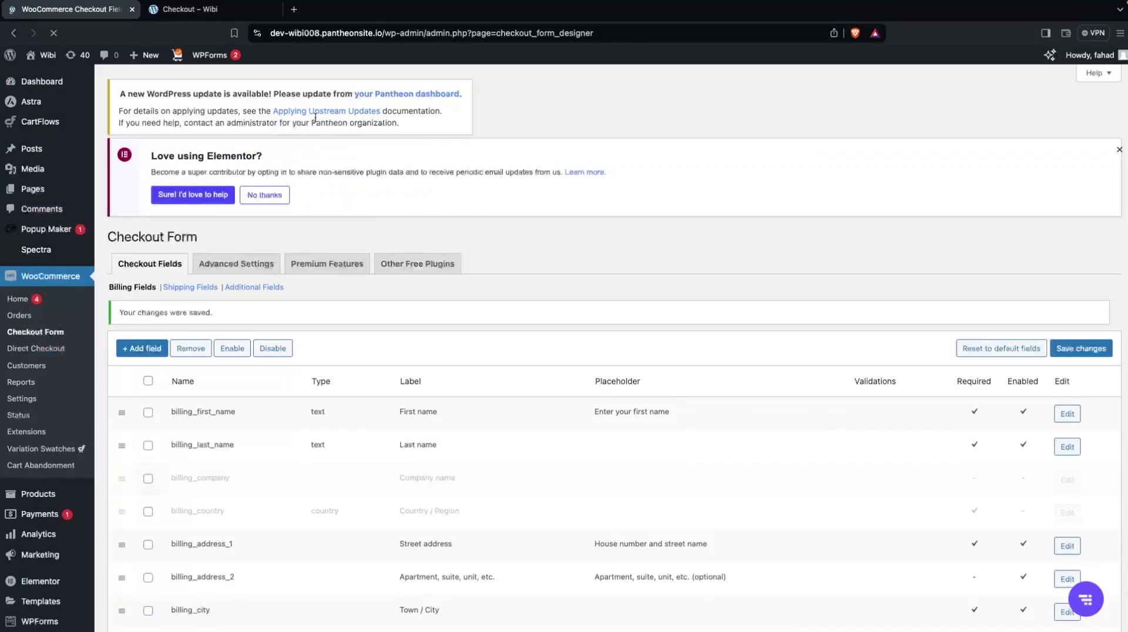
Step: Reload the store's checkout page and check how the First name and Last name fields are laid out
left_click(194, 9)
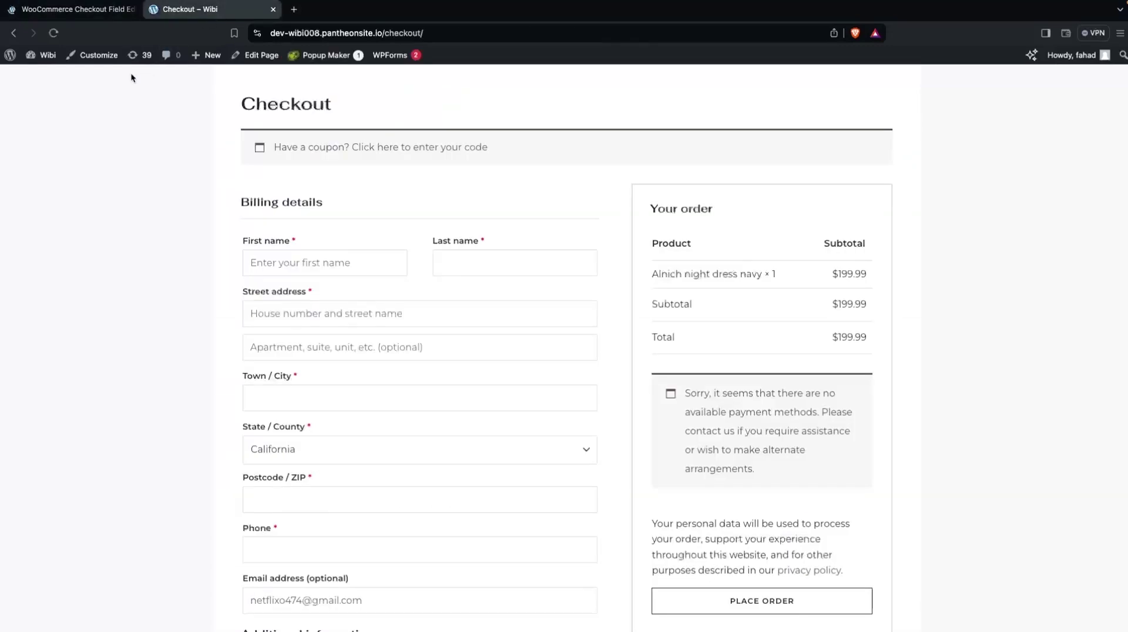
left_click(54, 34)
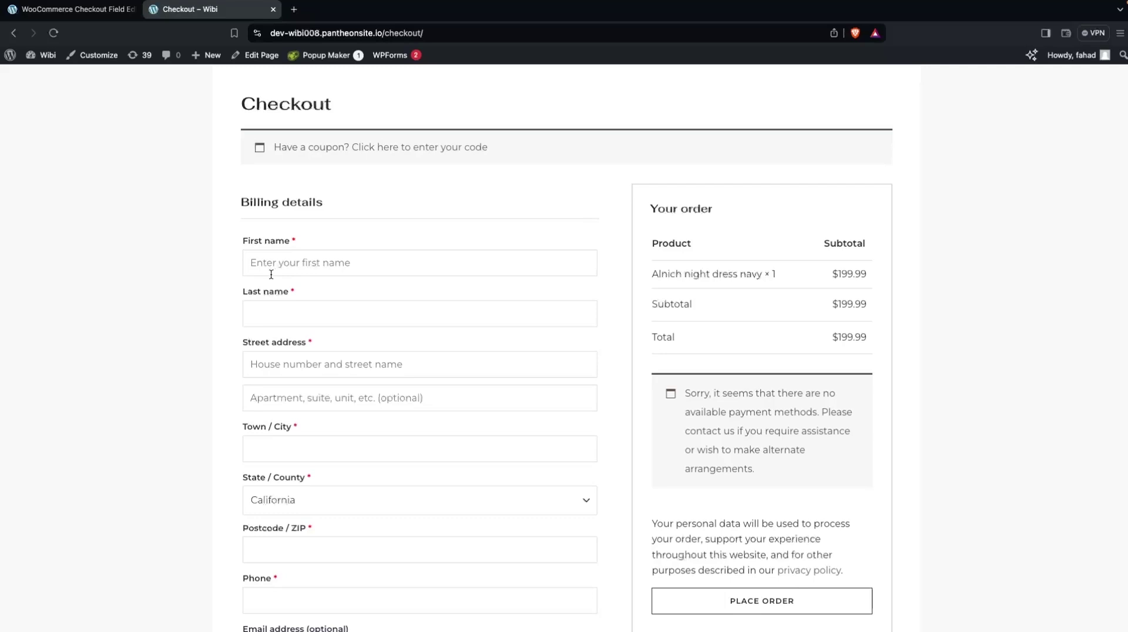
Step: Restore the billing_first_name field's class to form-row-first in the checkout form editor and save the field
left_click(99, 12)
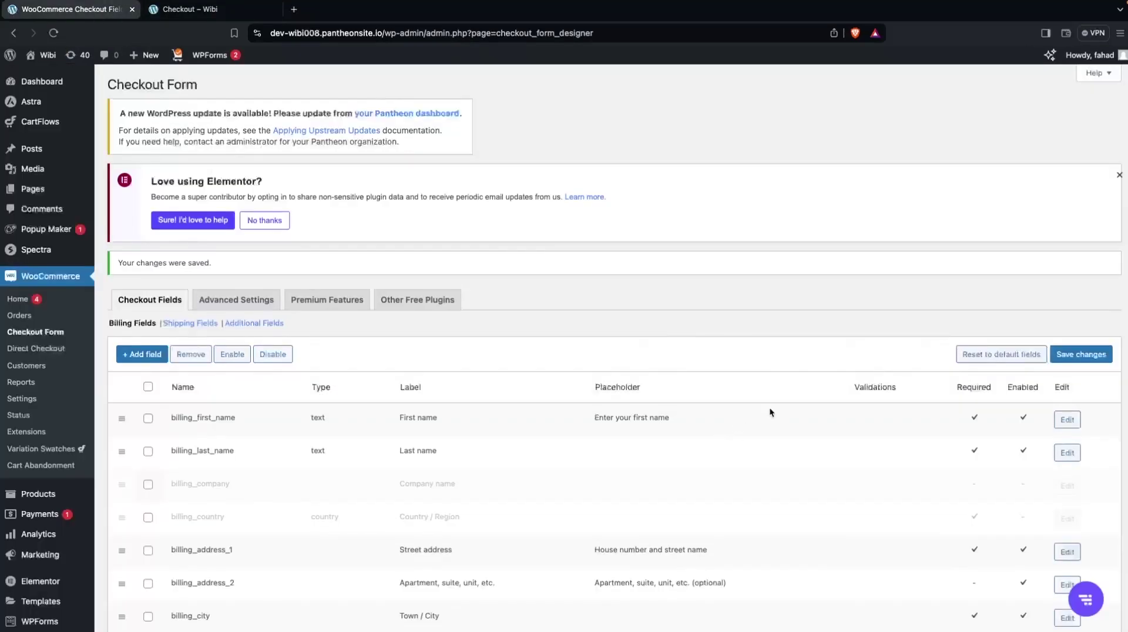
left_click(1067, 421)
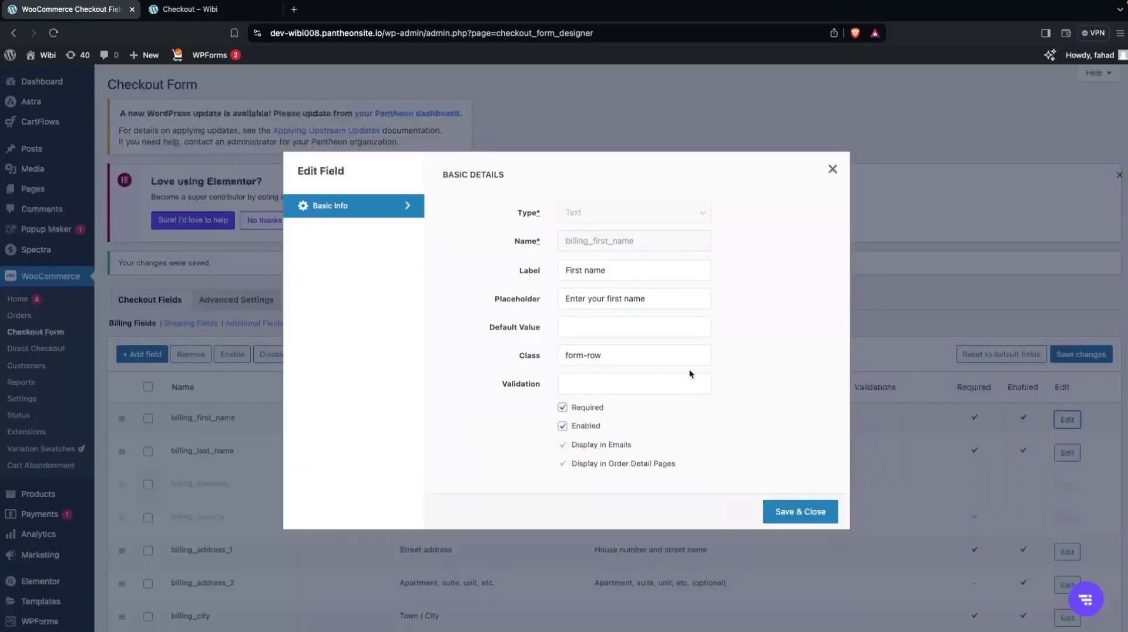
left_click(661, 358)
type("-first")
left_click(817, 511)
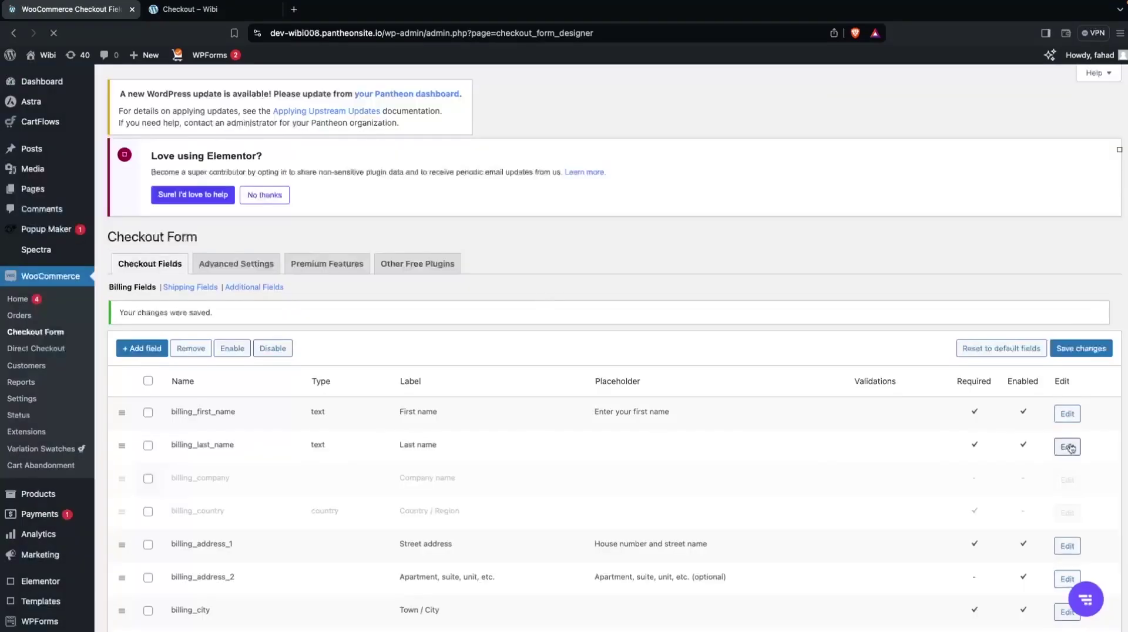
Step: Restore the billing_last_name field's class to form-row-last and save the field
left_click(1068, 447)
left_click(656, 357)
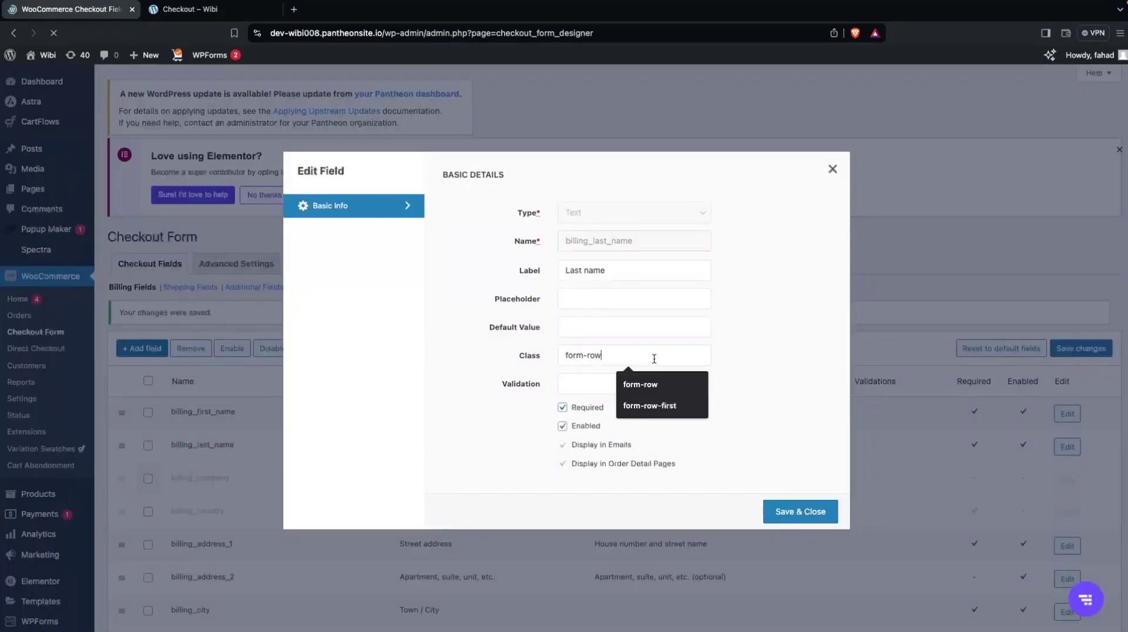
type("-last")
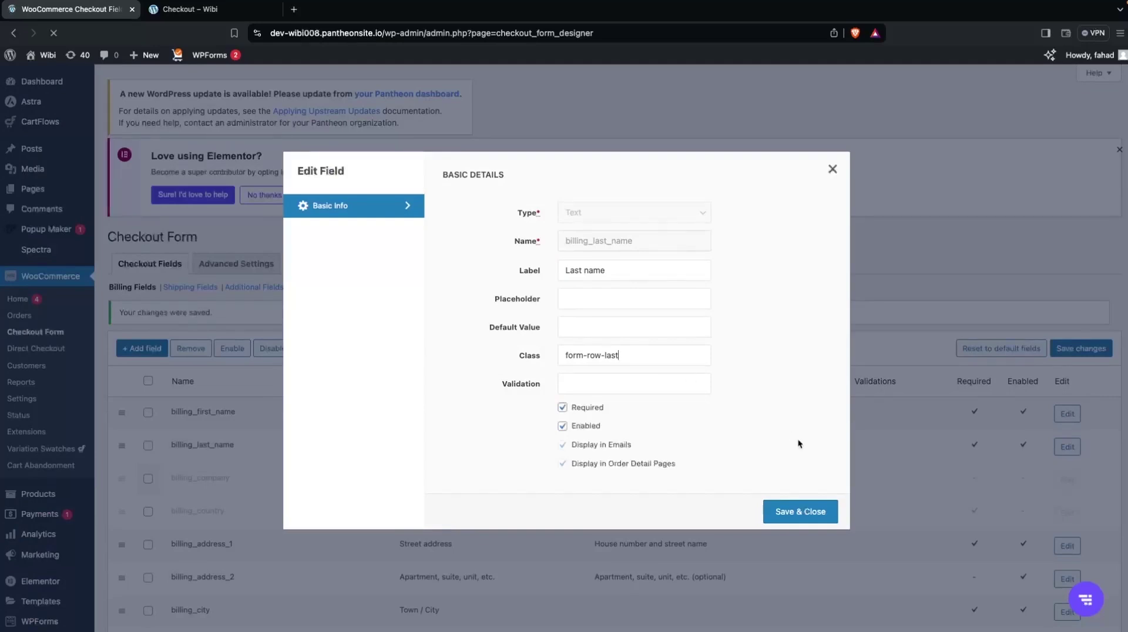
left_click(795, 521)
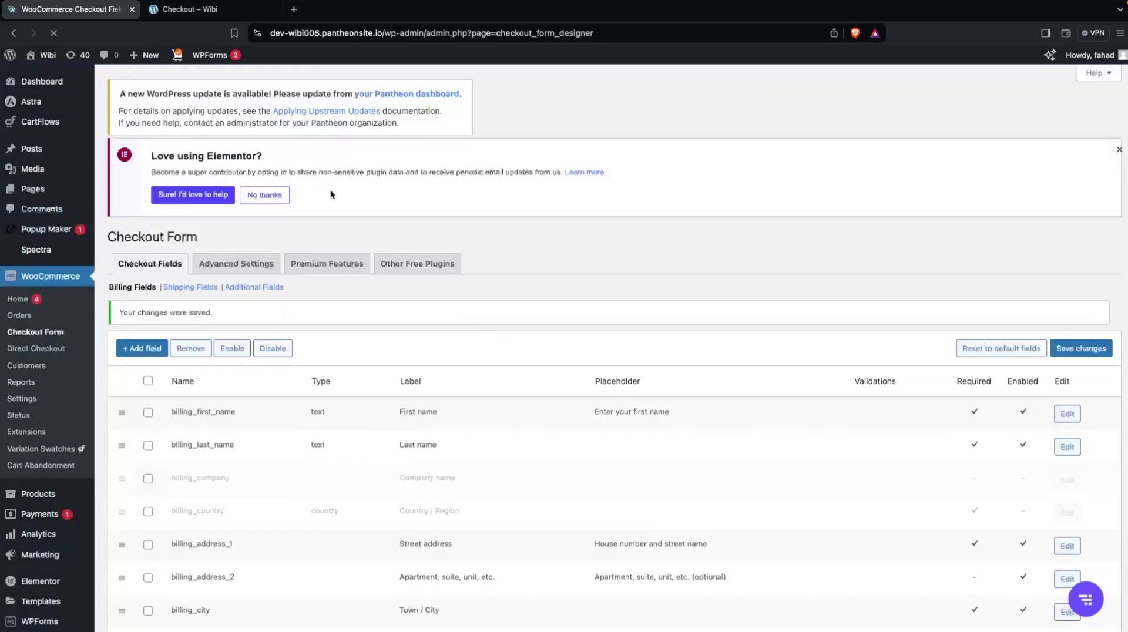
Step: Reload the store's checkout page to check the name fields' layout with the restored classes
left_click(204, 17)
left_click(53, 33)
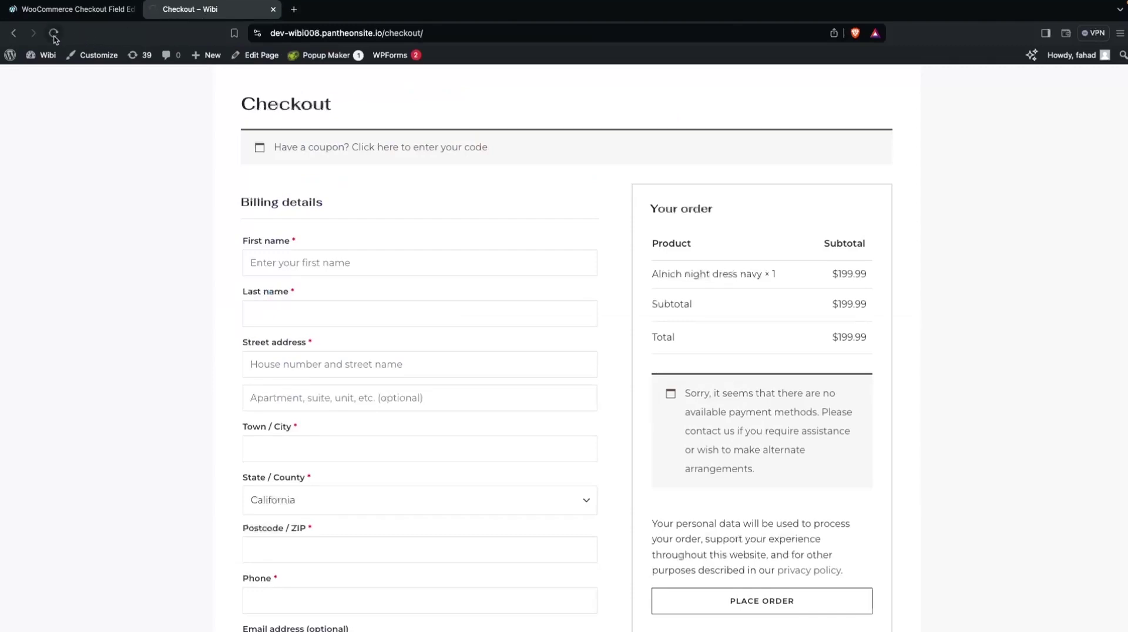
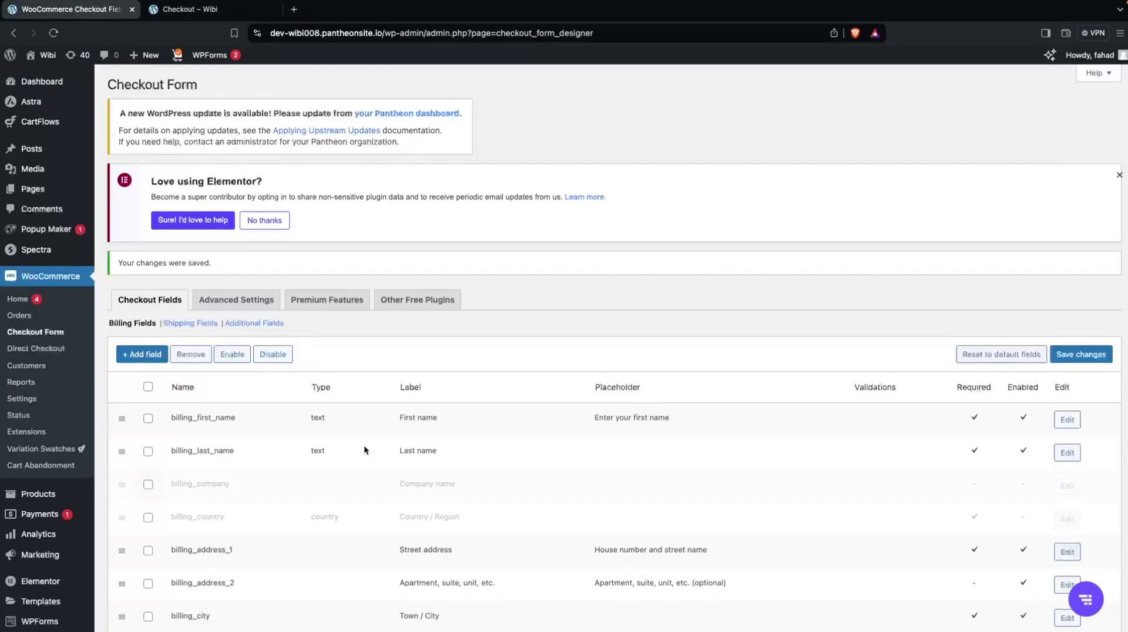
Step: Start a new billing field of type Number in the checkout form editor, named "Mobile Number" and labelled "Mobile"
scroll(364, 446, "down", 3)
scroll(243, 231, "up", 1)
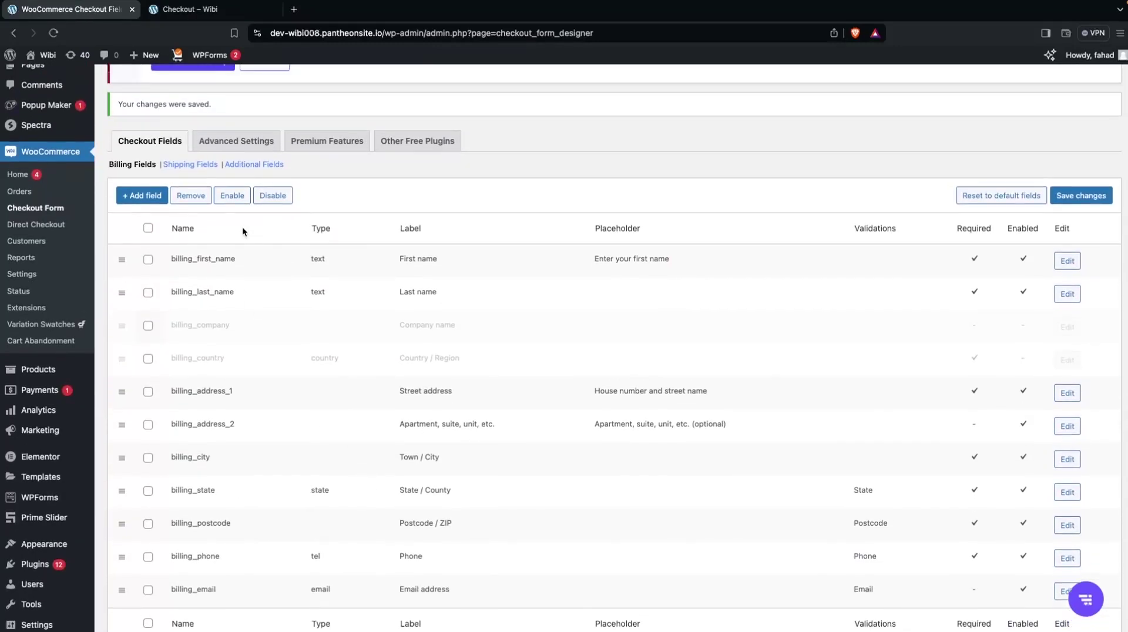
left_click(147, 196)
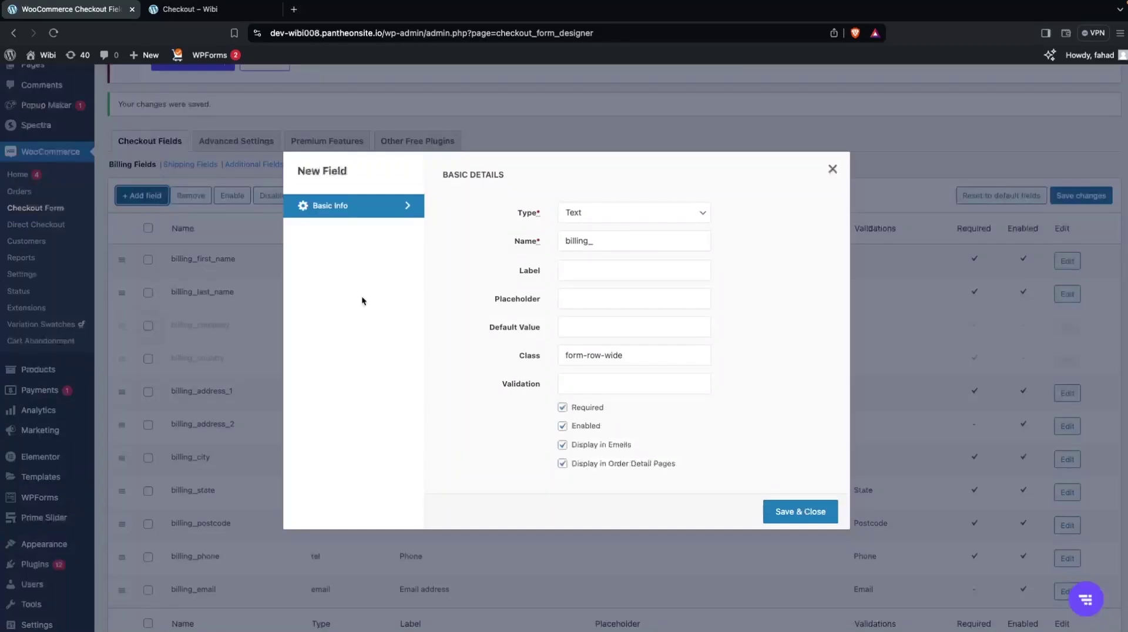
left_click(594, 217)
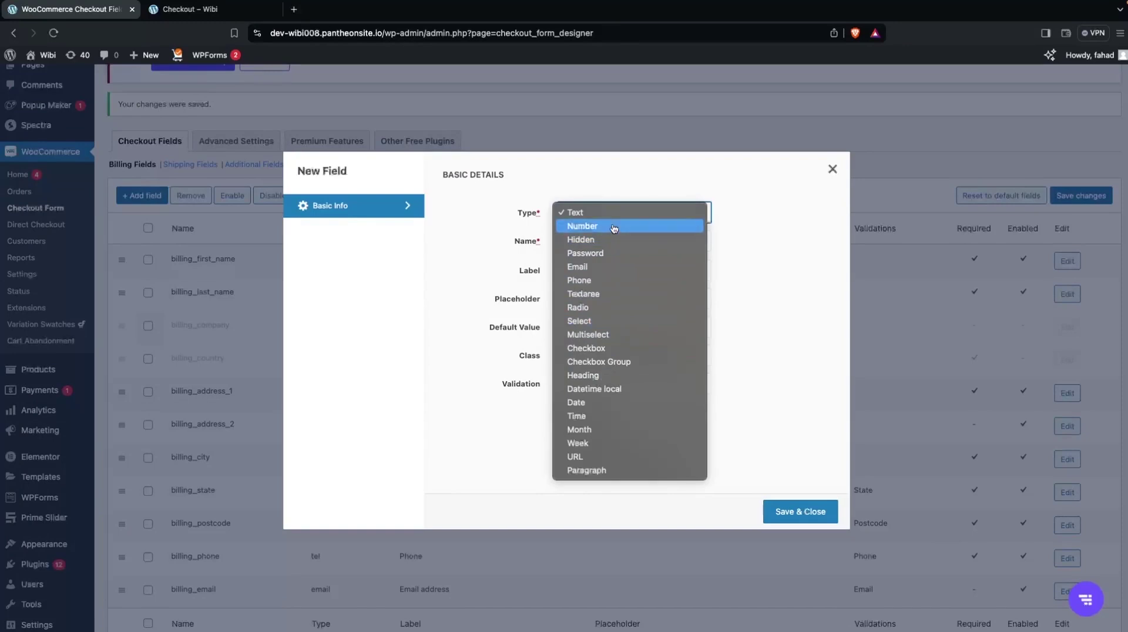
left_click(615, 227)
double_click(605, 241)
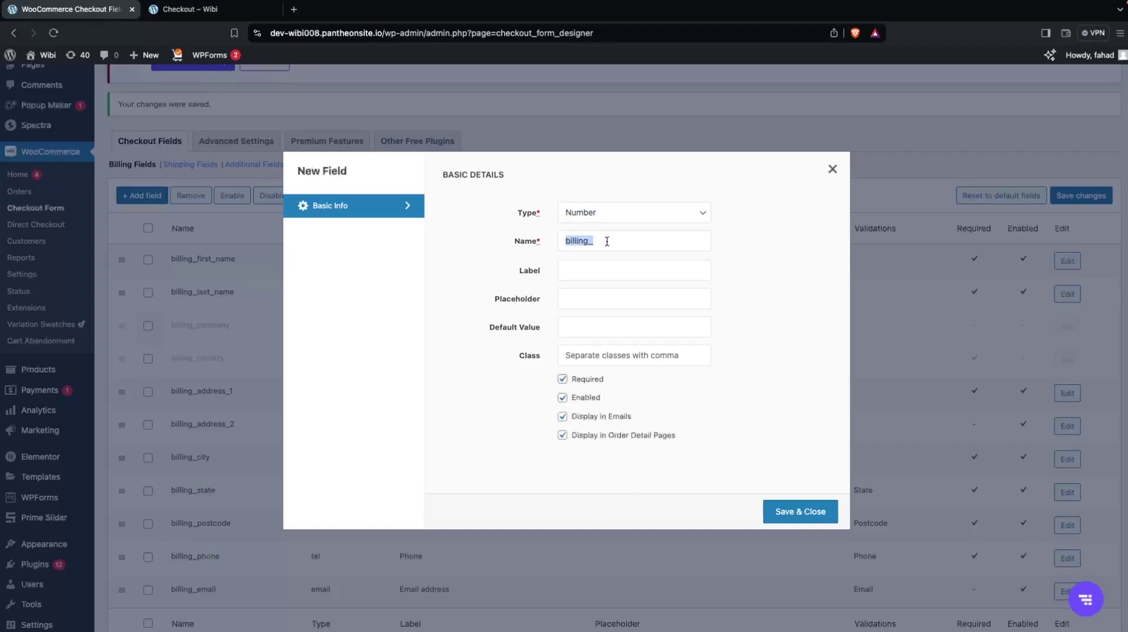
type("Mobile Number")
left_click(623, 266)
type("Mobile")
Step: Set the new field's placeholder to "Enter your mobile number" and try to save the field
left_click(612, 301)
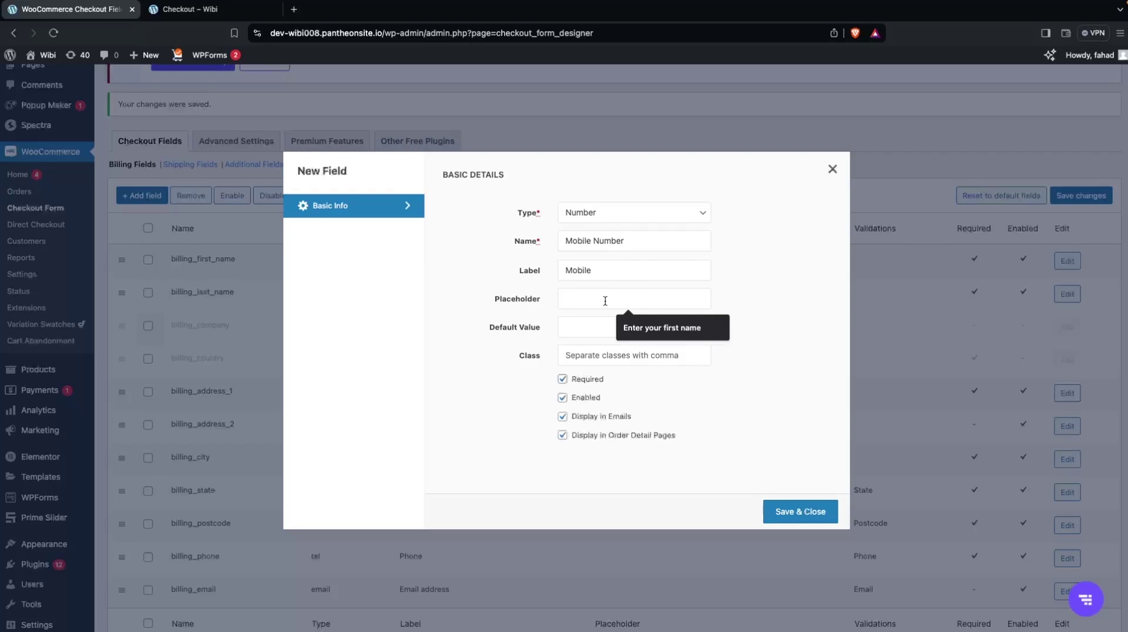
left_click(629, 323)
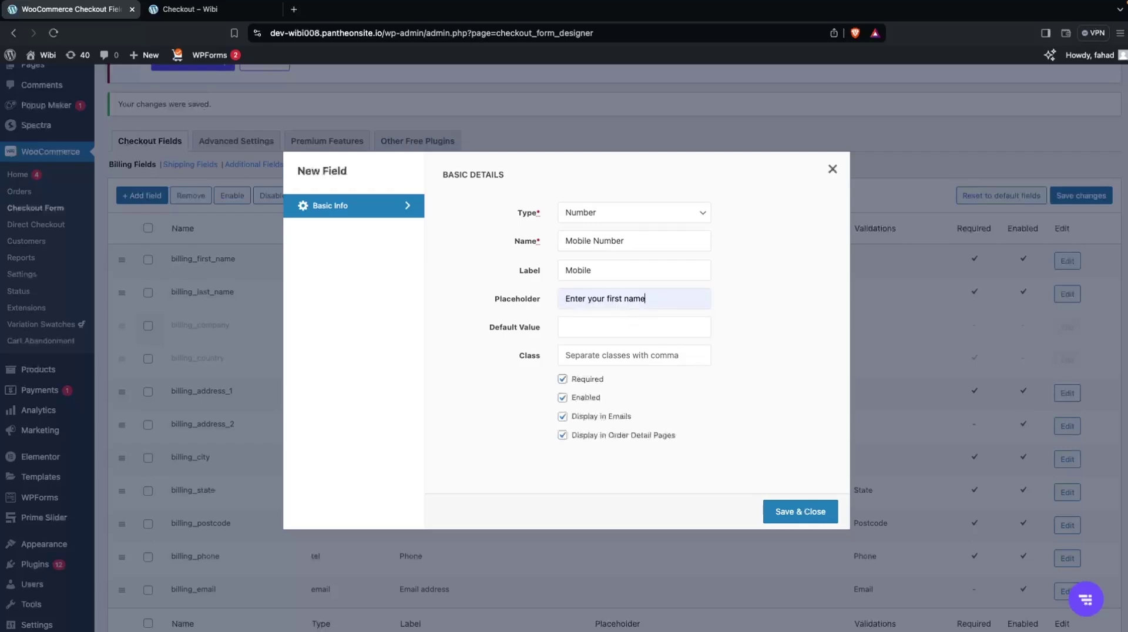
key("BackSpace")
key("BackSpace")
key("BackSpace")
key("BackSpace")
key("BackSpace")
key("BackSpace")
key("BackSpace")
key("BackSpace")
key("BackSpace")
key("BackSpace")
type("mobile number")
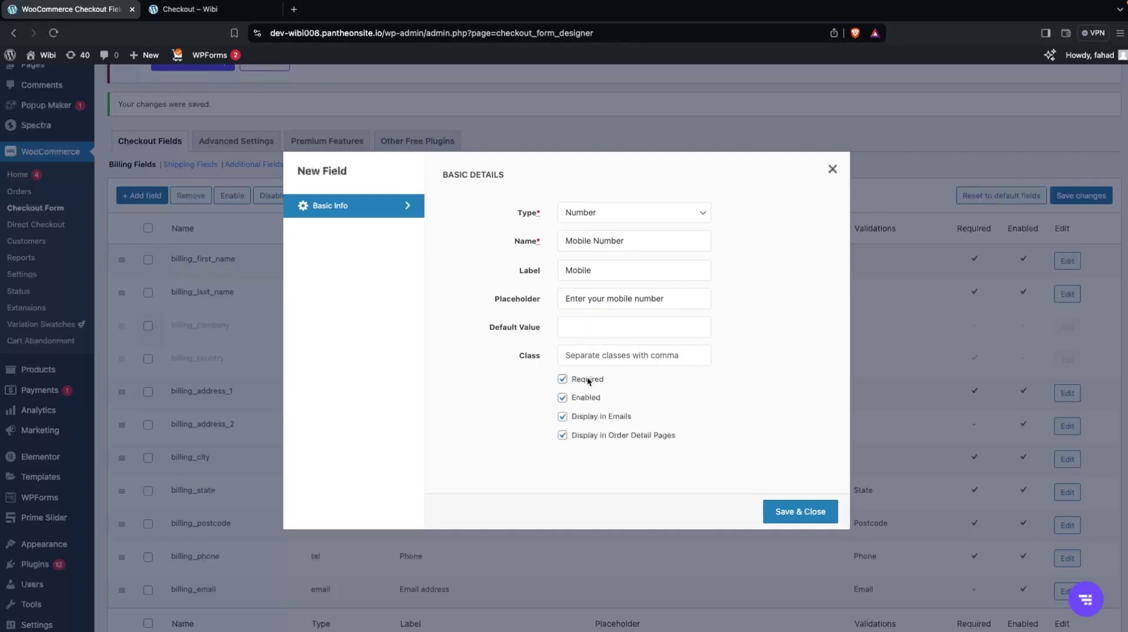
left_click(792, 517)
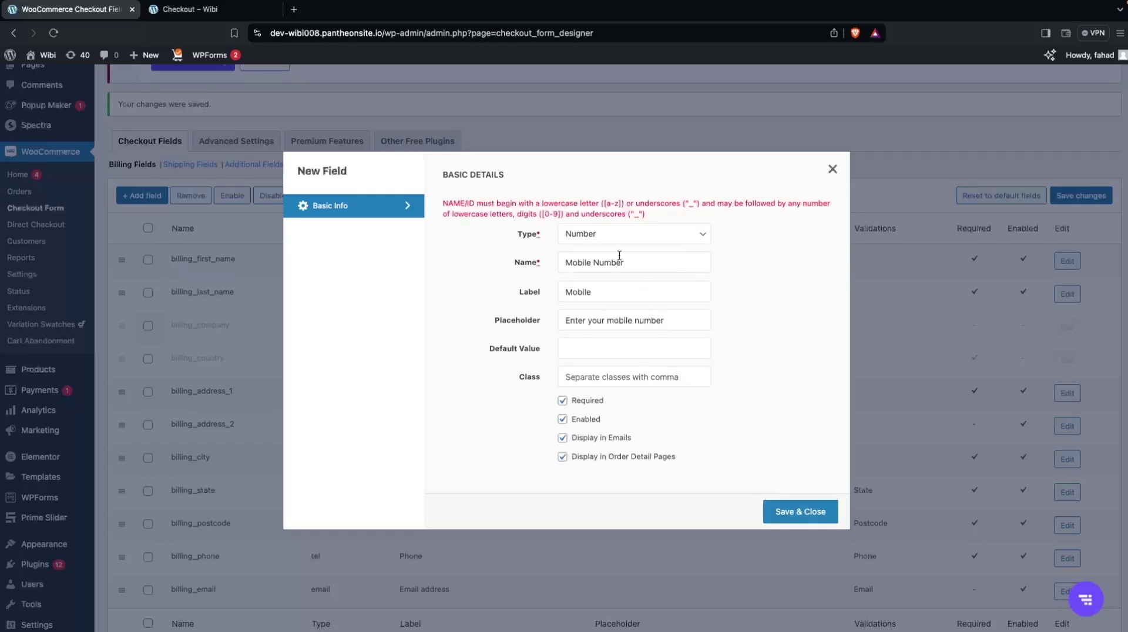
Step: Correct the new field's name so it uses only lowercase letters and underscores, and save the field
left_click(565, 262)
type("_")
left_click(596, 262)
key("BackSpace")
key("BackSpace")
type("m")
key("BackSpace")
key("BackSpace")
key("BackSpace")
key("BackSpace")
key("BackSpace")
key("BackSpace")
left_click(772, 517)
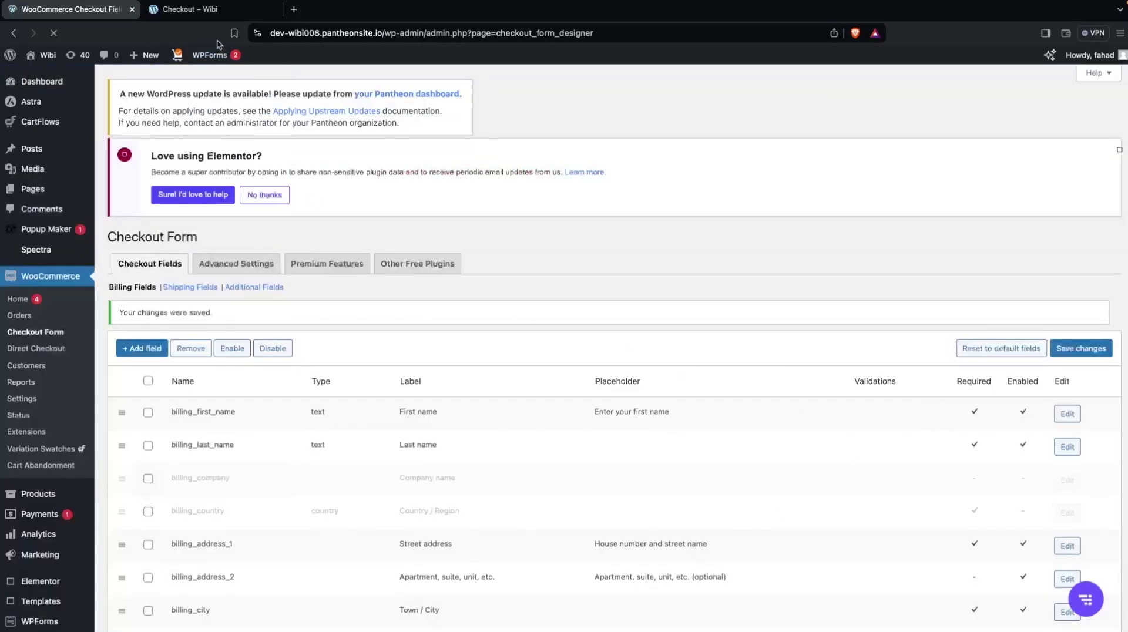
Step: Reload the store's checkout page and check whether the Mobile field is shown among the billing details
left_click(197, 10)
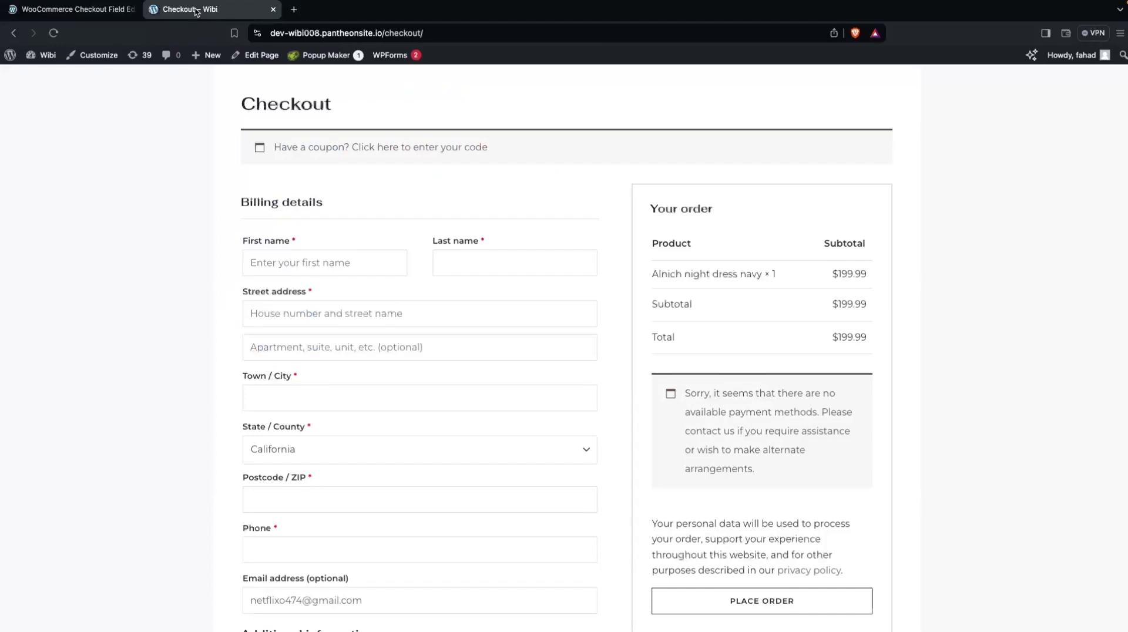
left_click(56, 34)
scroll(247, 353, "down", 5)
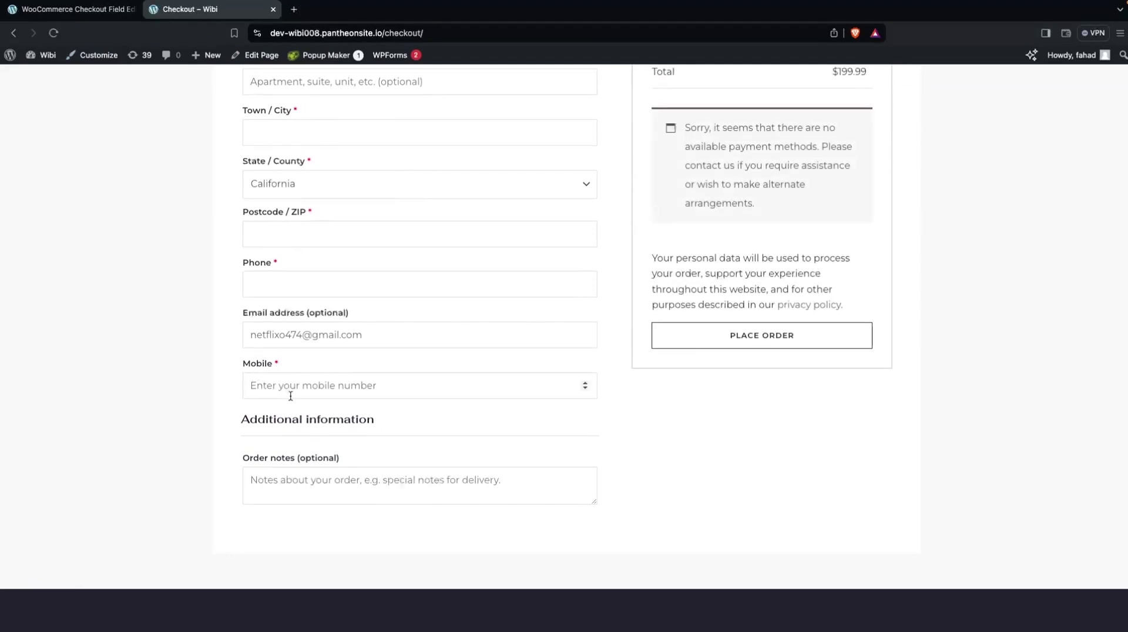
Step: Review the order_comments field's settings among the additional fields, close them without changes and return to the store's checkout page
left_click(88, 9)
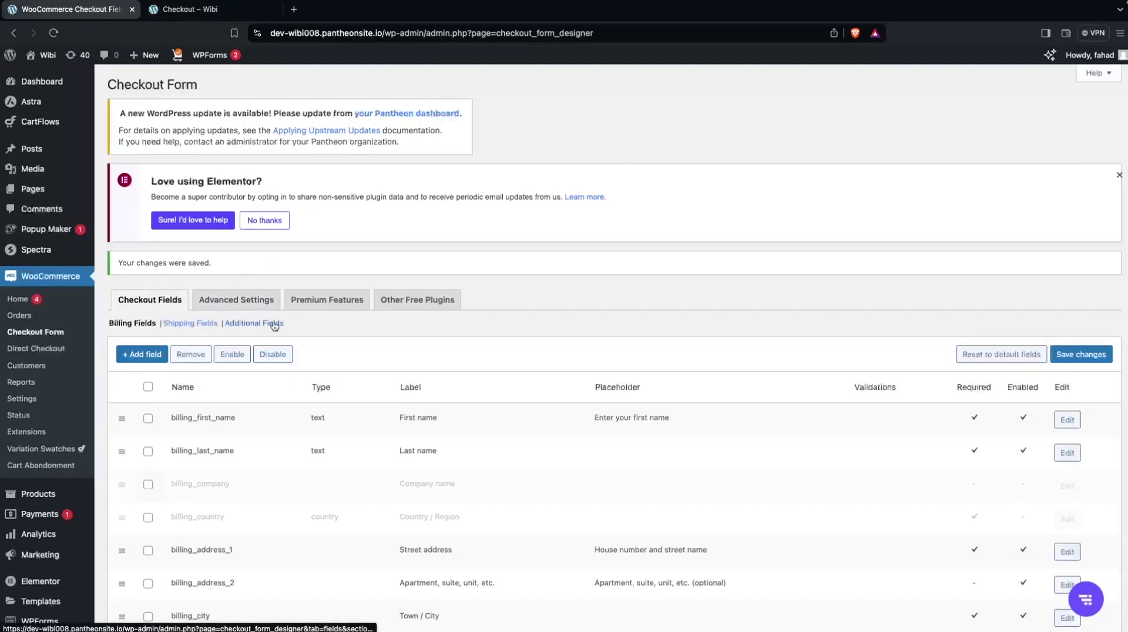
left_click(274, 324)
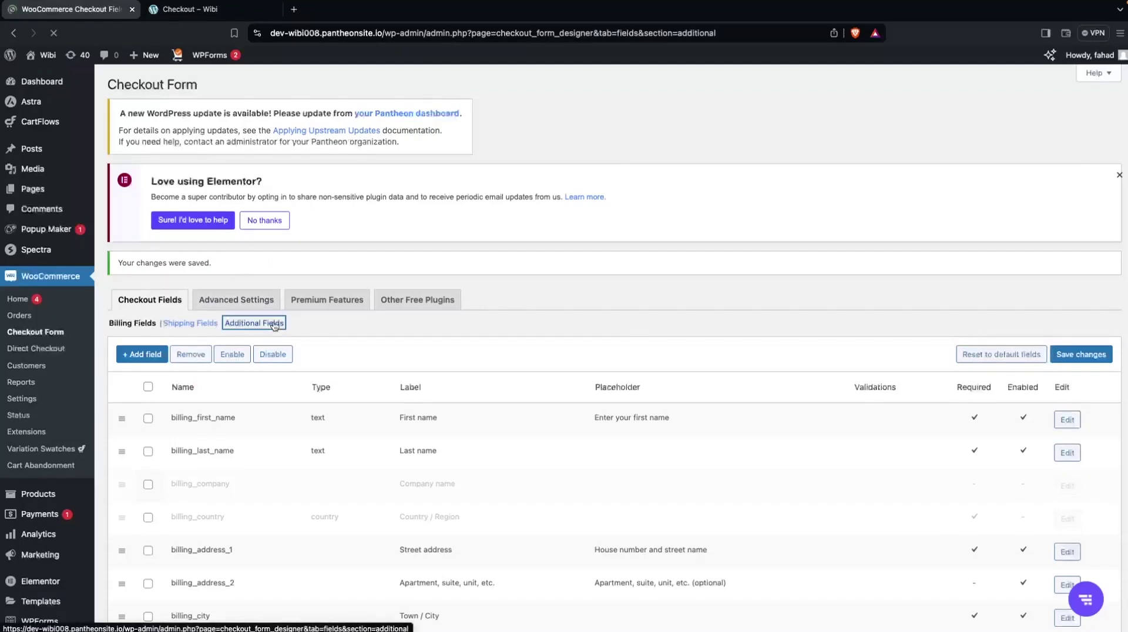
scroll(301, 409, "down", 1)
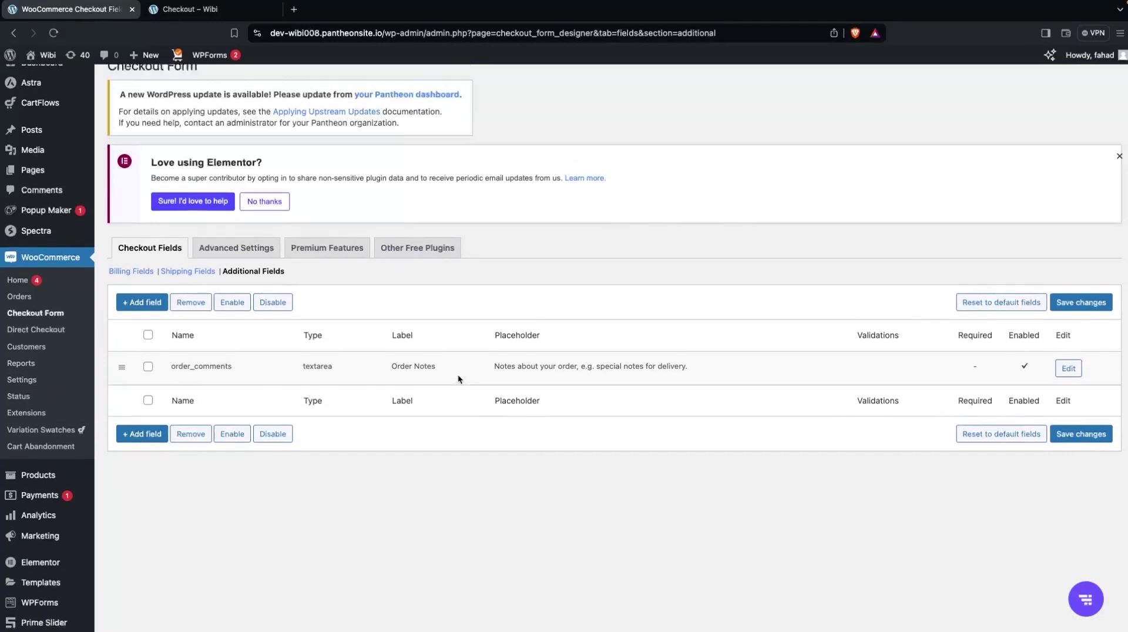
left_click(1068, 369)
scroll(571, 365, "down", 1)
scroll(571, 365, "down", 2)
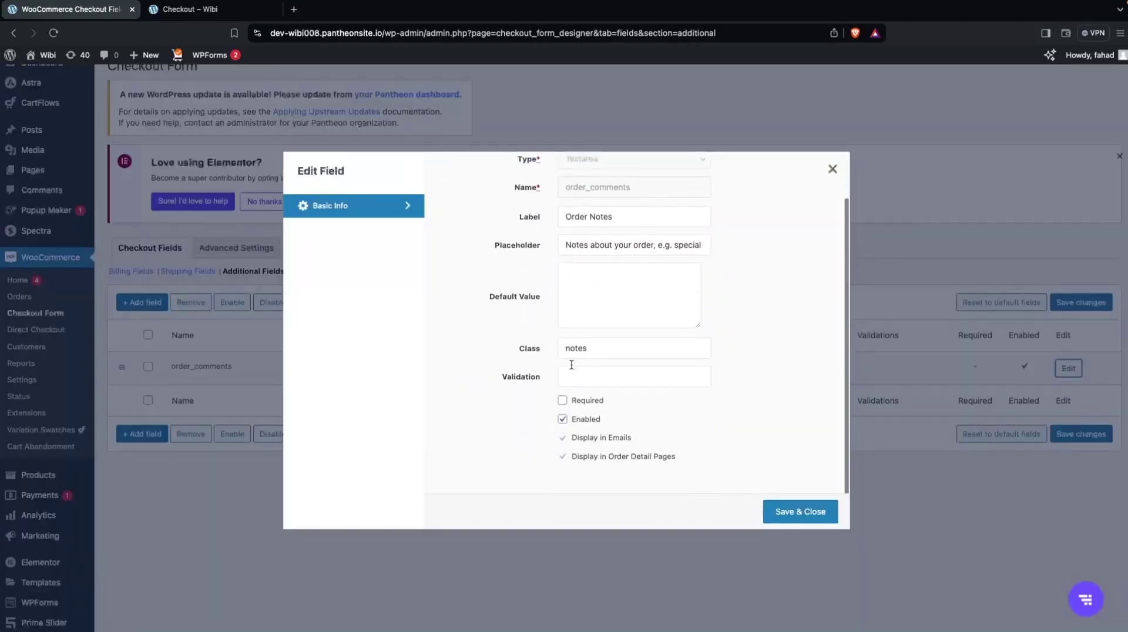
scroll(571, 364, "up", 3)
scroll(571, 364, "down", 2)
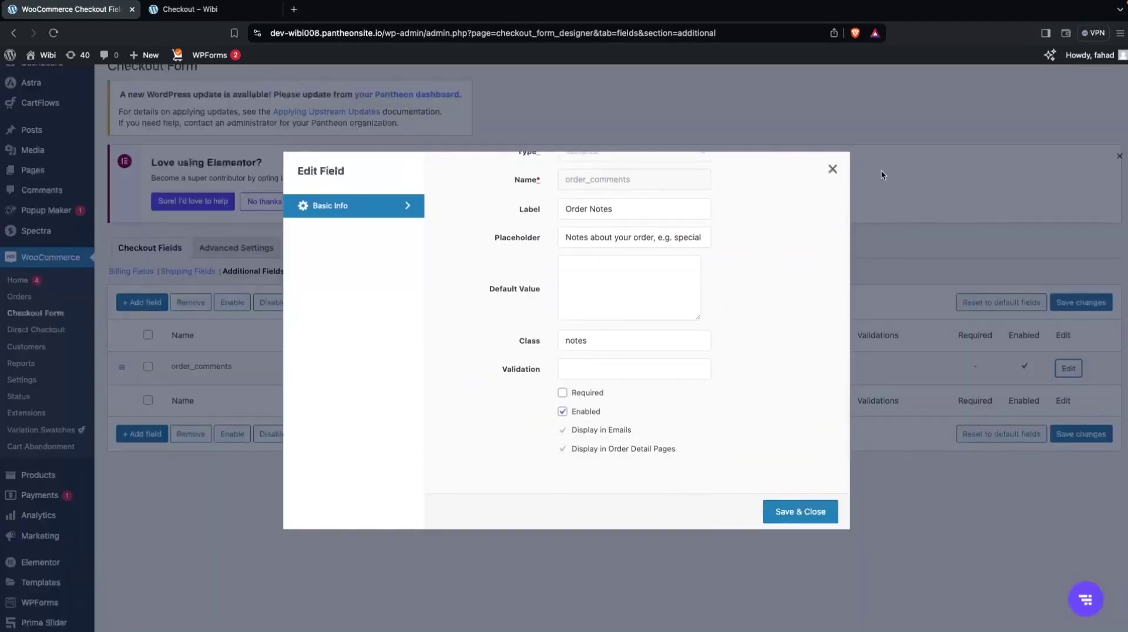
left_click(833, 169)
left_click(182, 9)
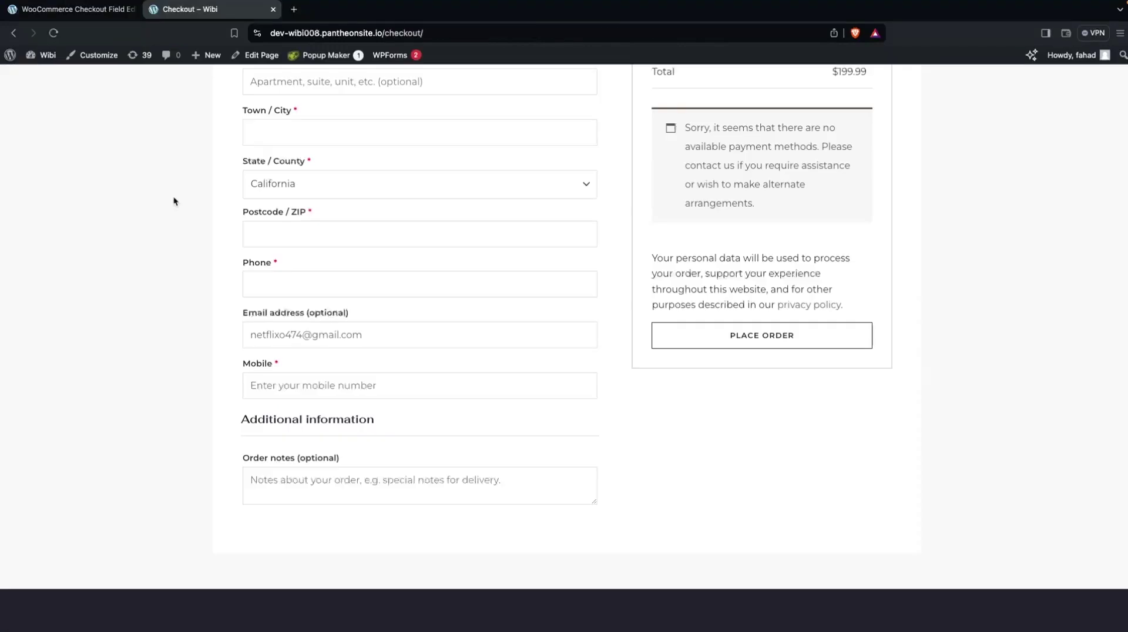